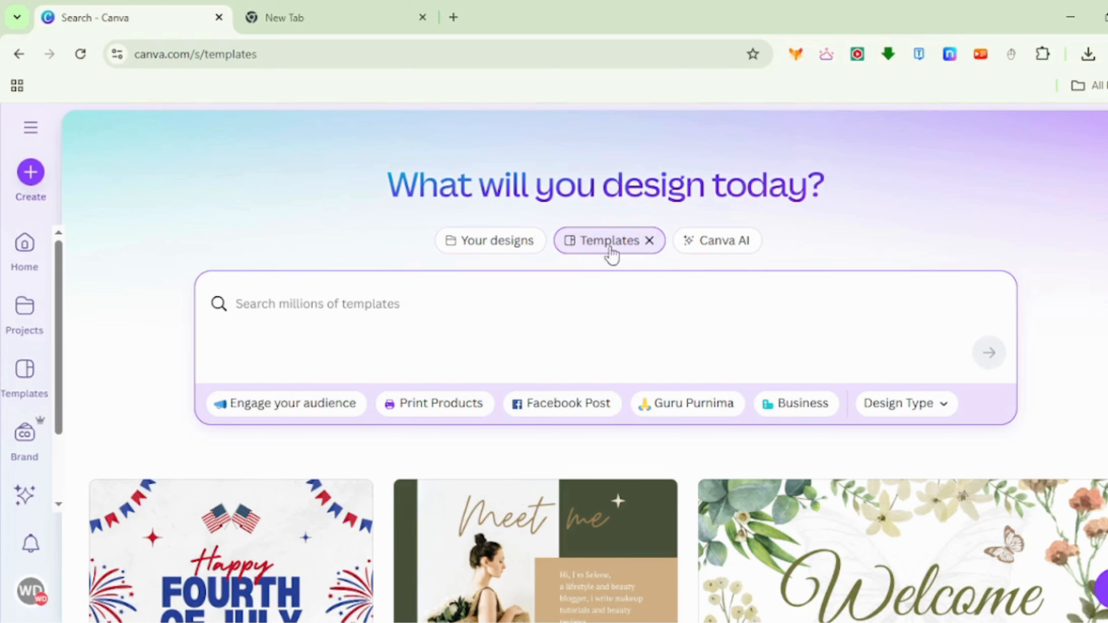
- Browse the gallery of ready-made templates
scroll(531, 412, down, 10)
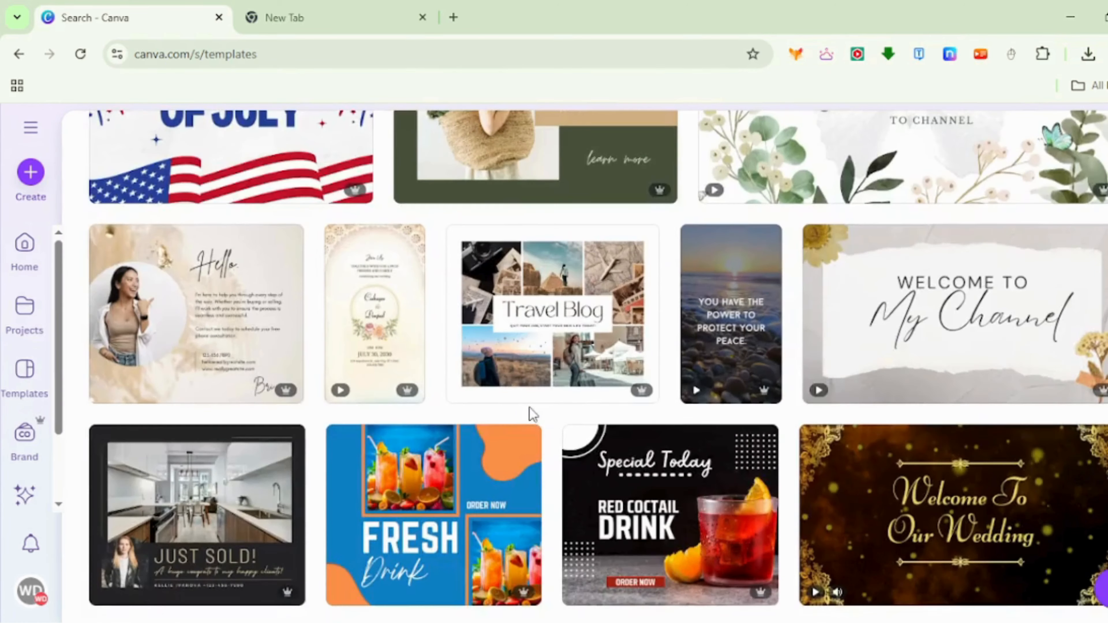
scroll(531, 413, down, 11)
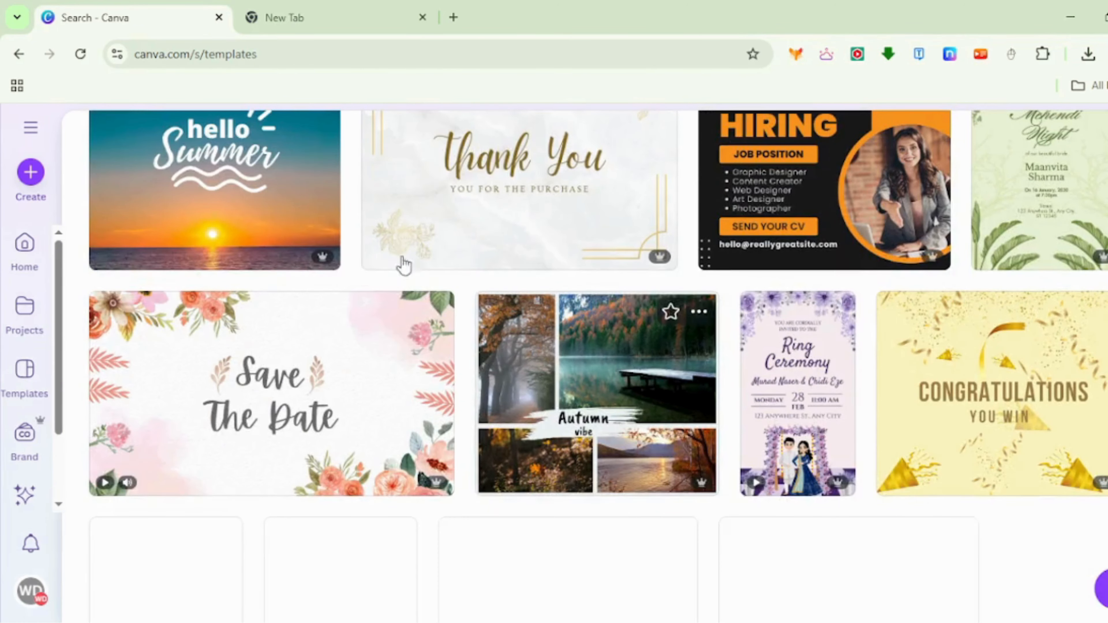
scroll(506, 418, up, 6)
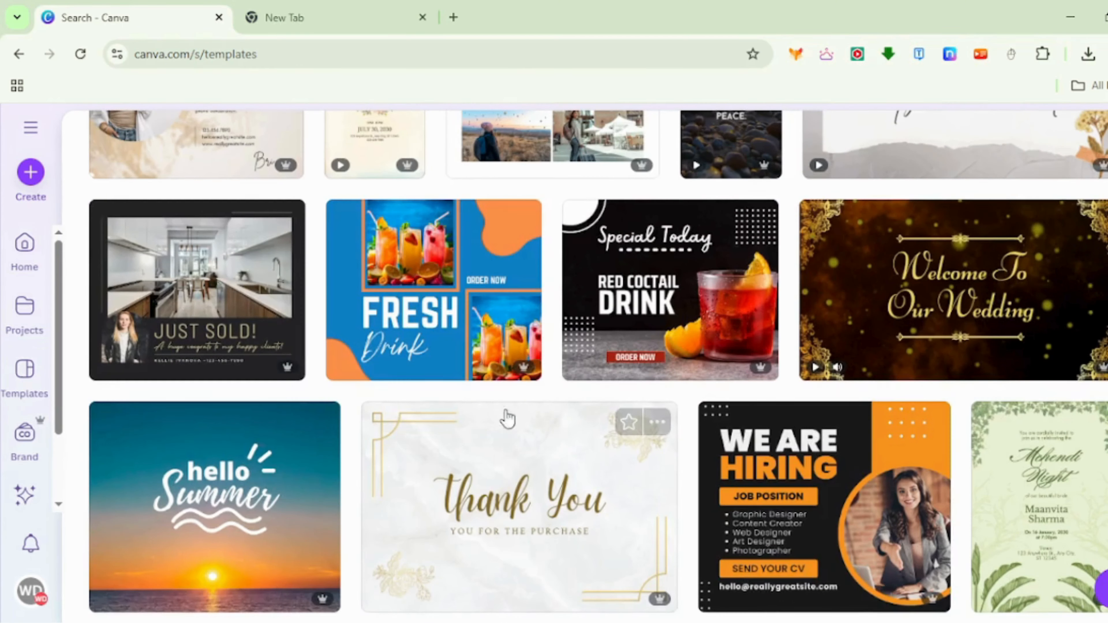
scroll(507, 418, up, 15)
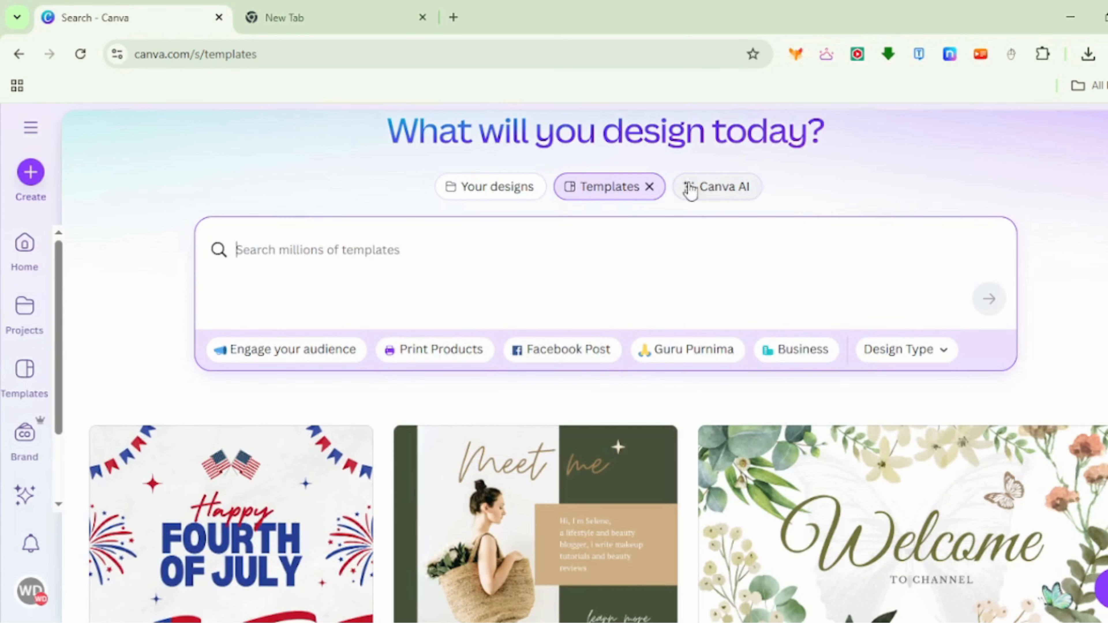
- Switch to Canva AI and look through its example ideas for writing, video, code, image and design
click(723, 204)
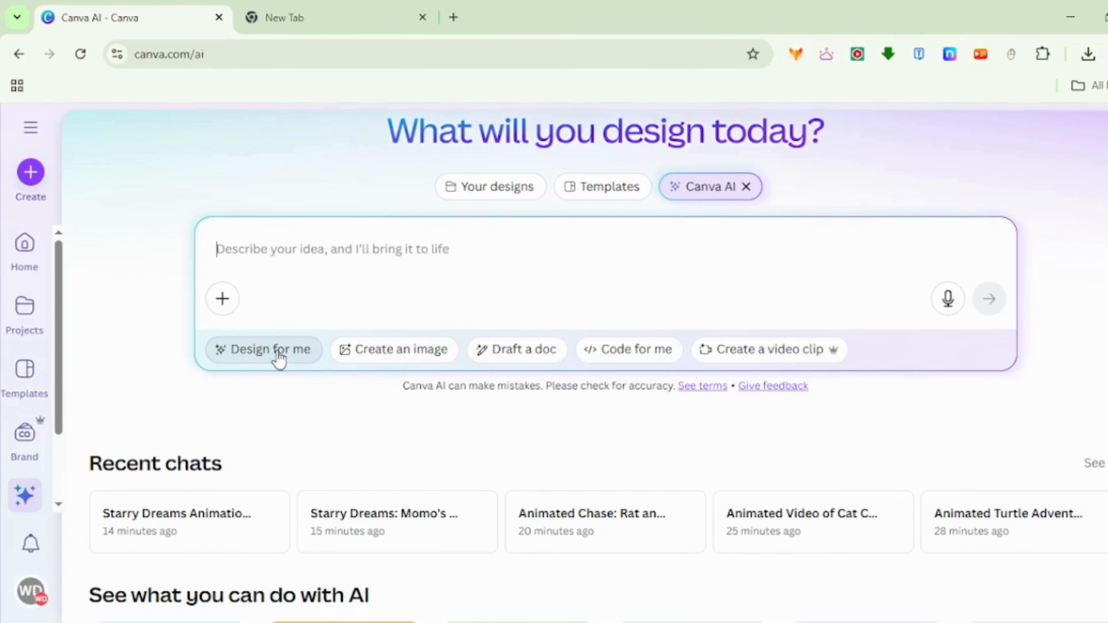
scroll(351, 307, down, 5)
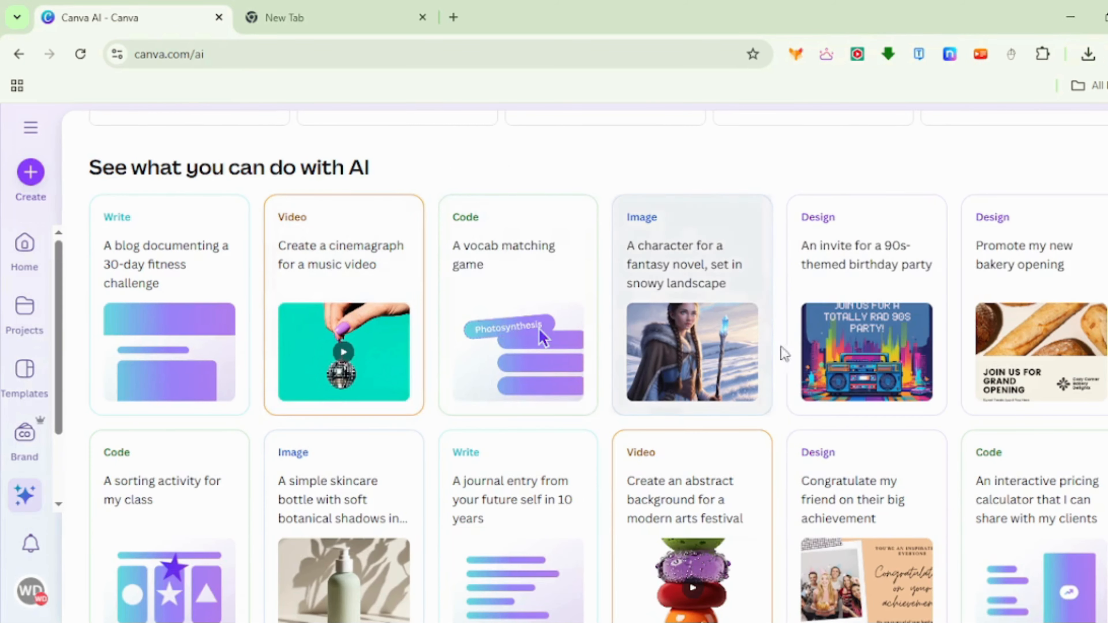
scroll(735, 403, down, 3)
scroll(508, 432, up, 8)
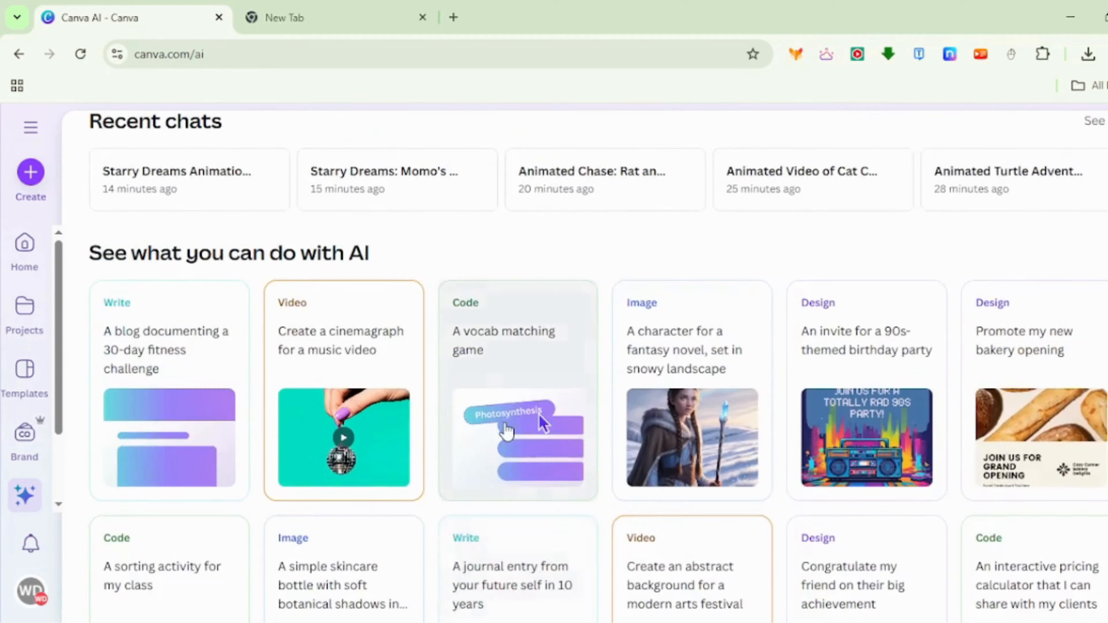
scroll(531, 498, up, 4)
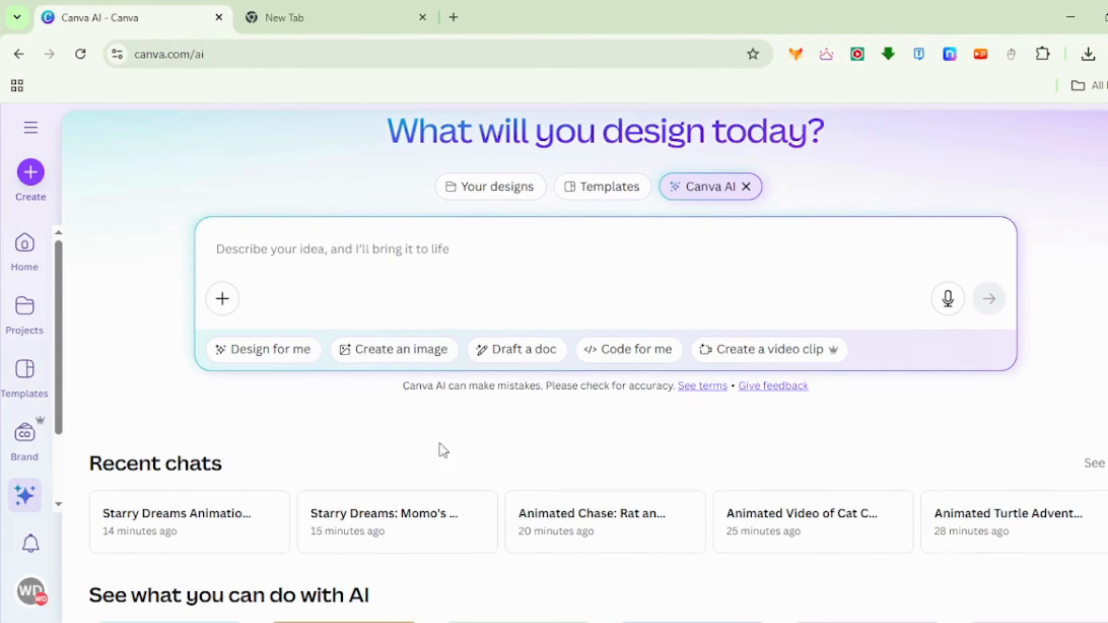
- Generate designs in the Design for me mode with the prompt "createa social media post"
click(274, 352)
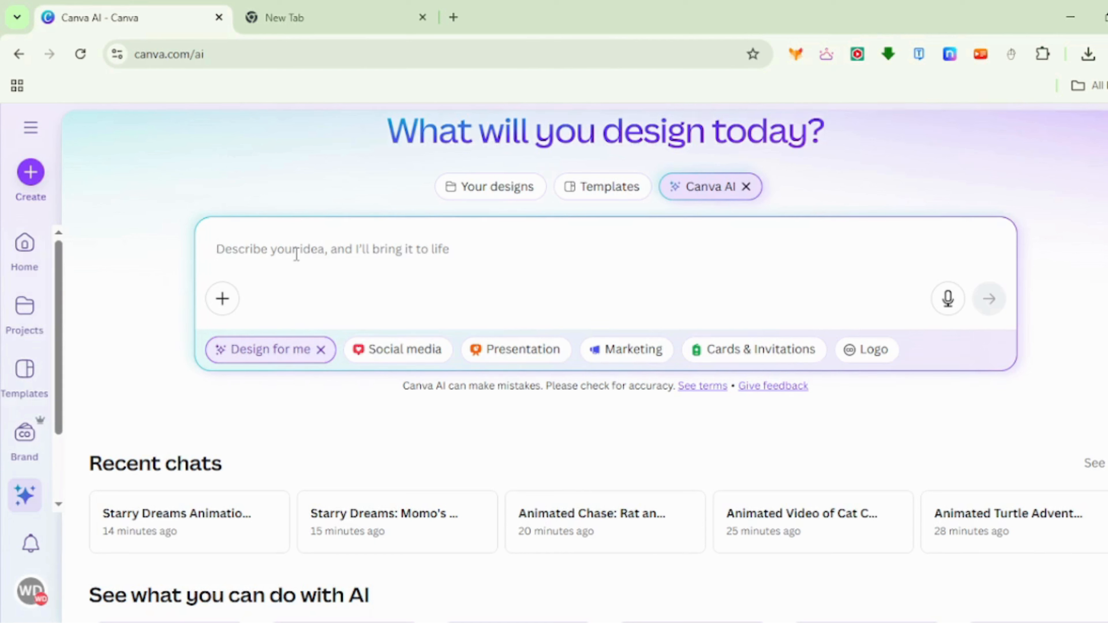
text(createa social me)
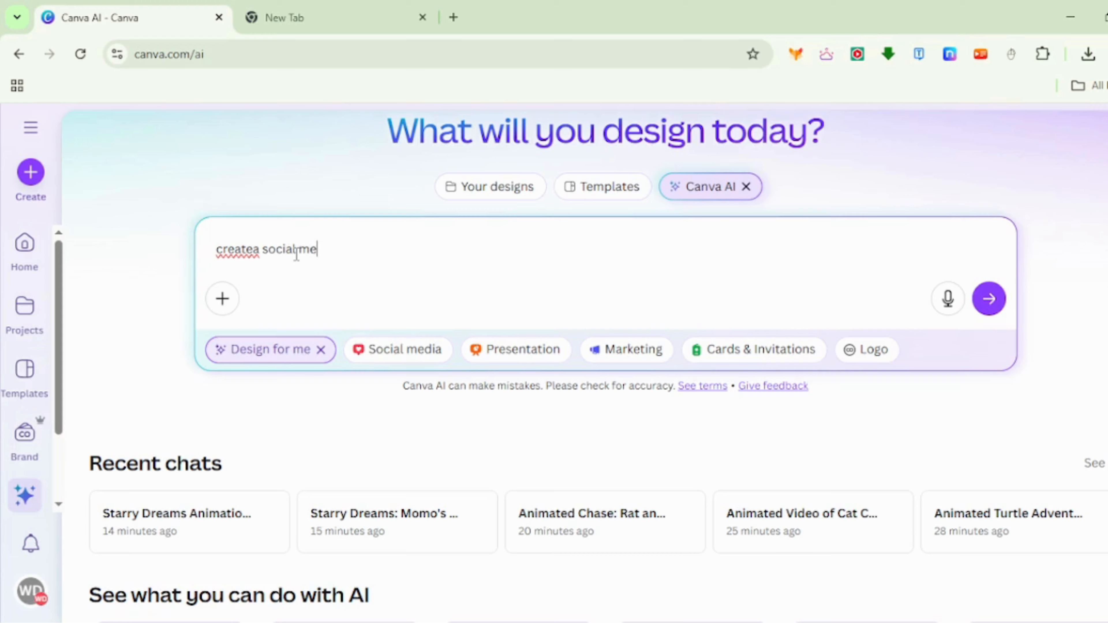
text(dia post)
key(Return)
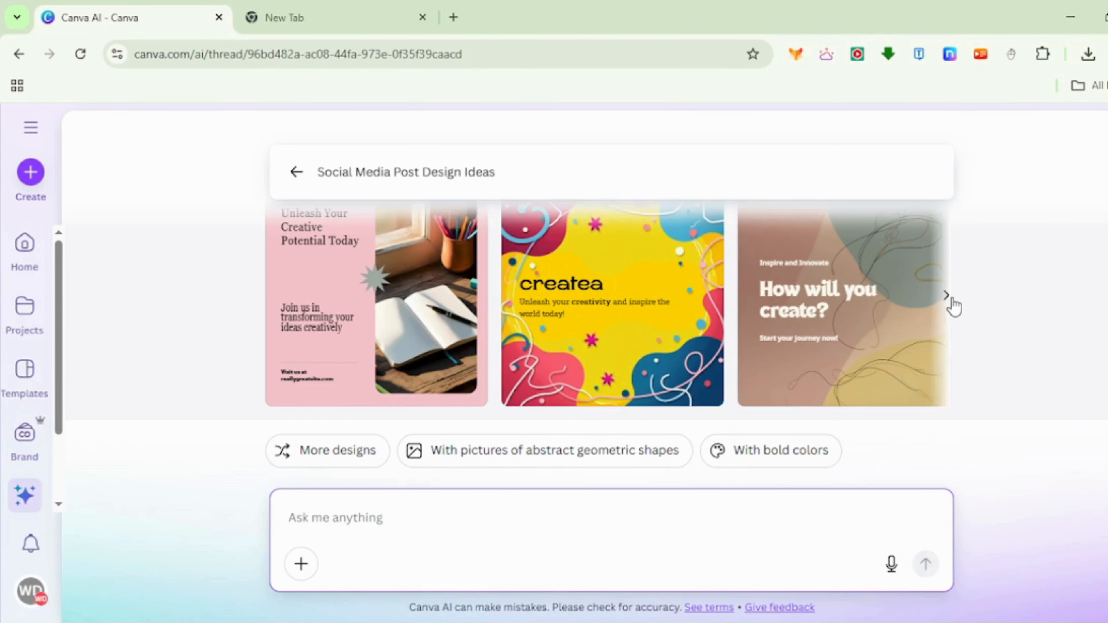
- Look through the generated post designs and open the pink "Unleash Your Creative Potential Today" one
click(947, 297)
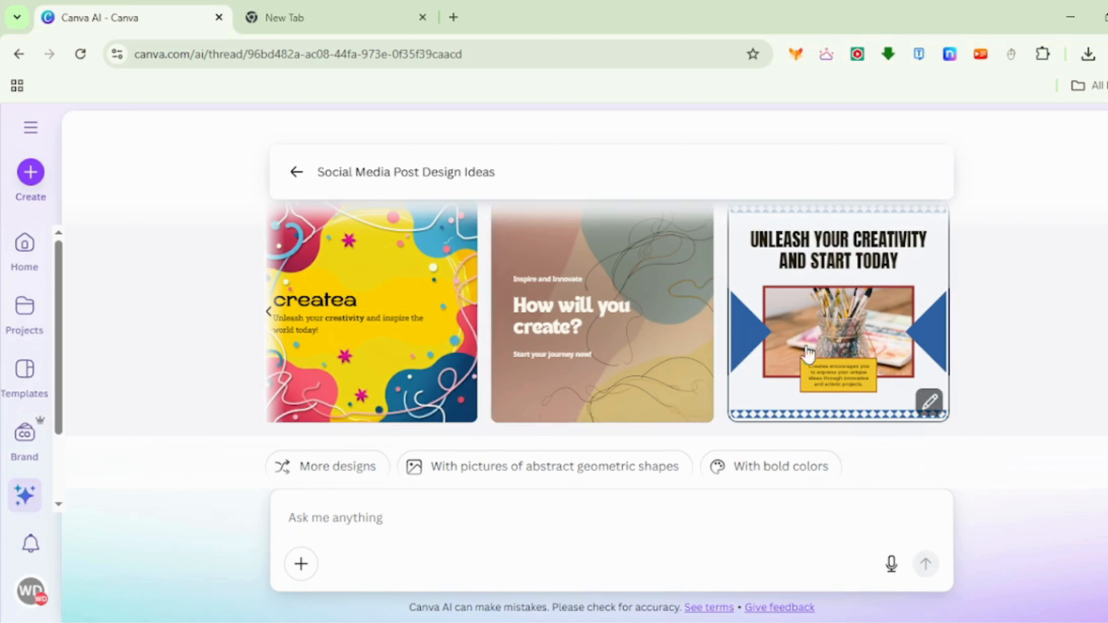
click(269, 314)
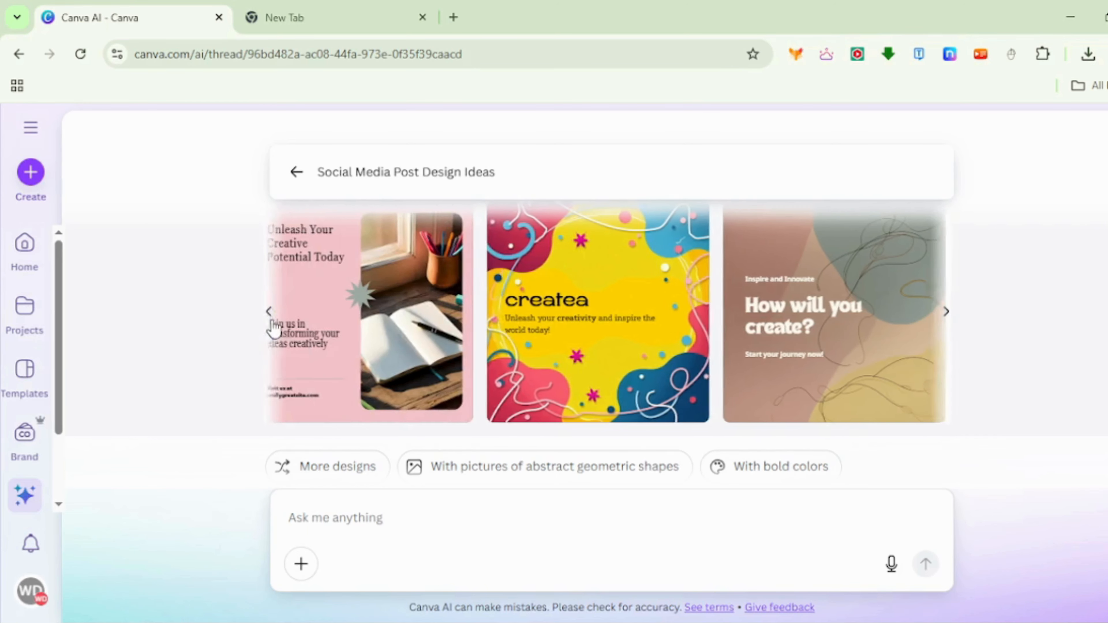
click(346, 354)
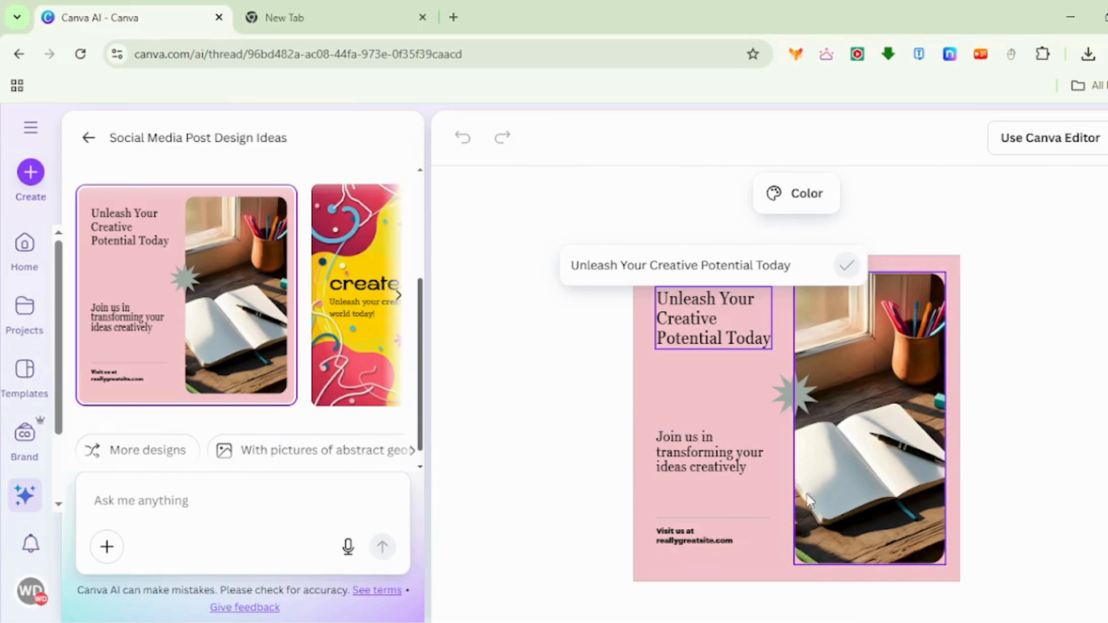
- Check the post's editable text and photo elements, and open the design in the full Canva Editor
click(715, 464)
click(727, 531)
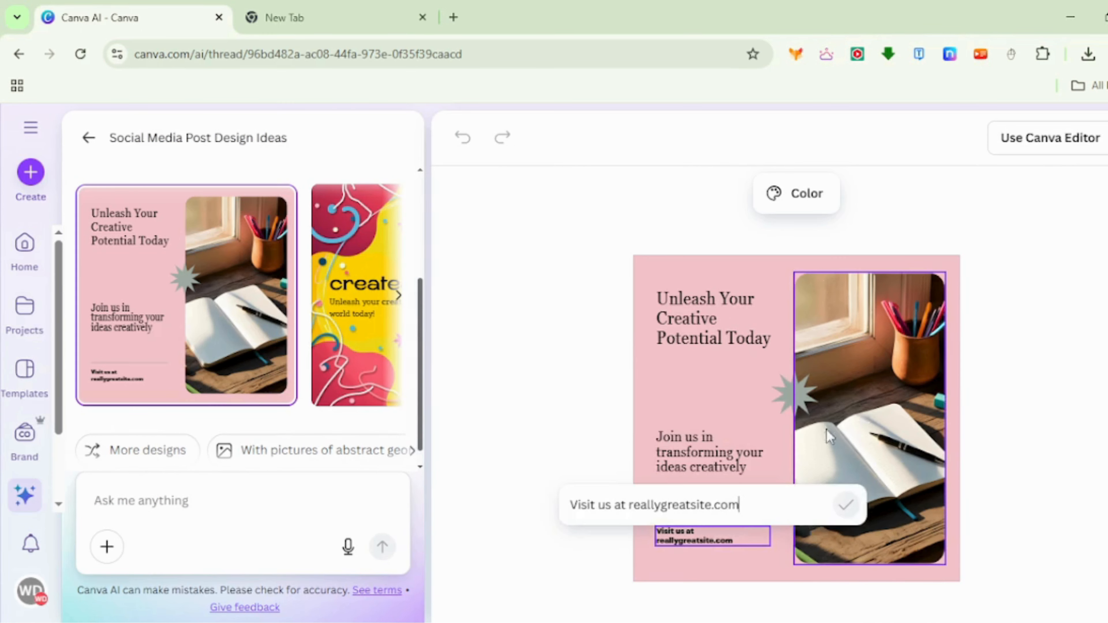
click(826, 430)
click(1068, 141)
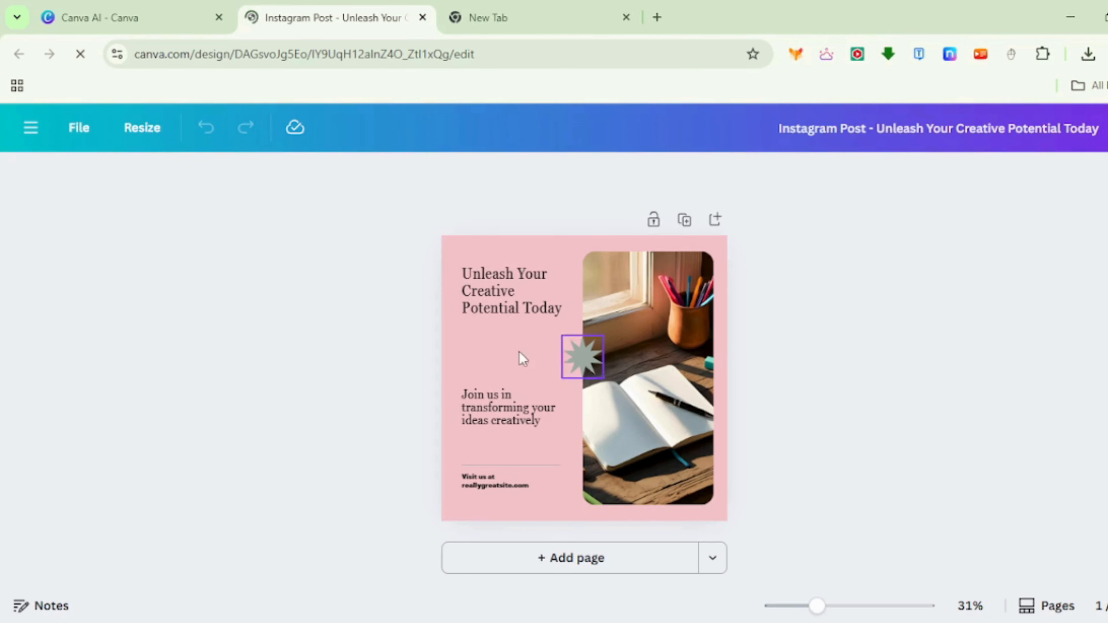
double_click(479, 298)
- Return to the Canva AI start page, try the Social media category, and clear the Design for me mode
click(100, 18)
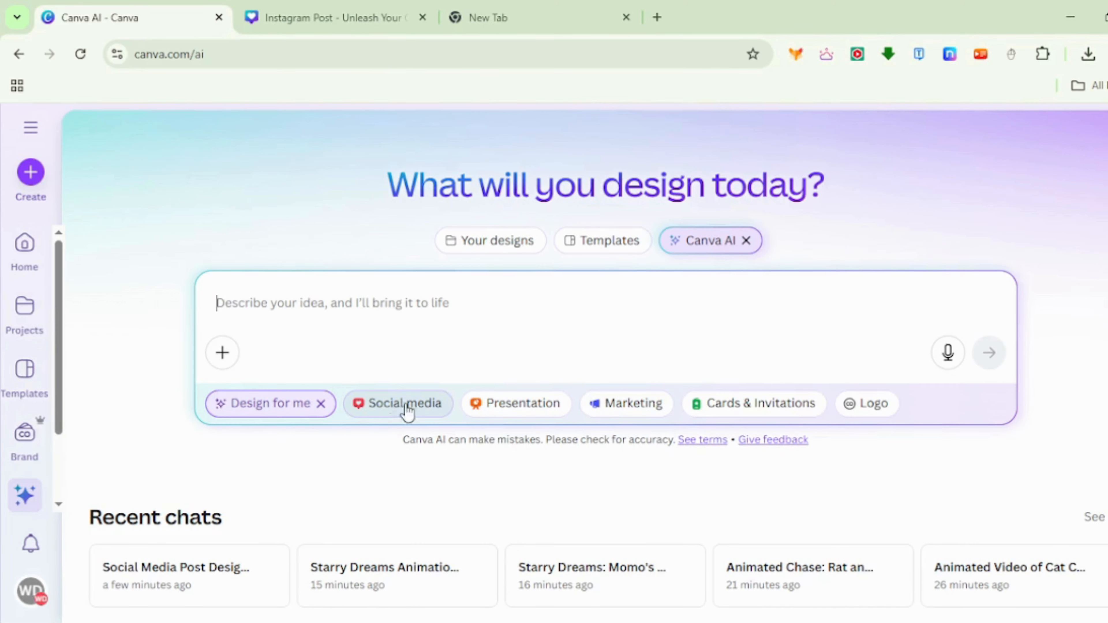
click(413, 412)
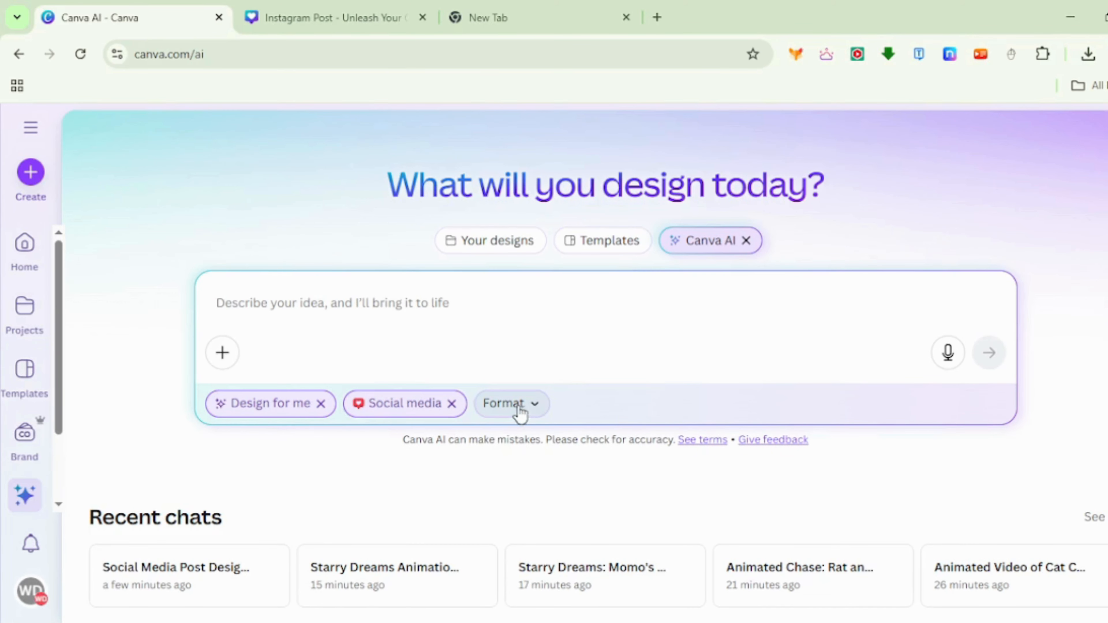
click(450, 403)
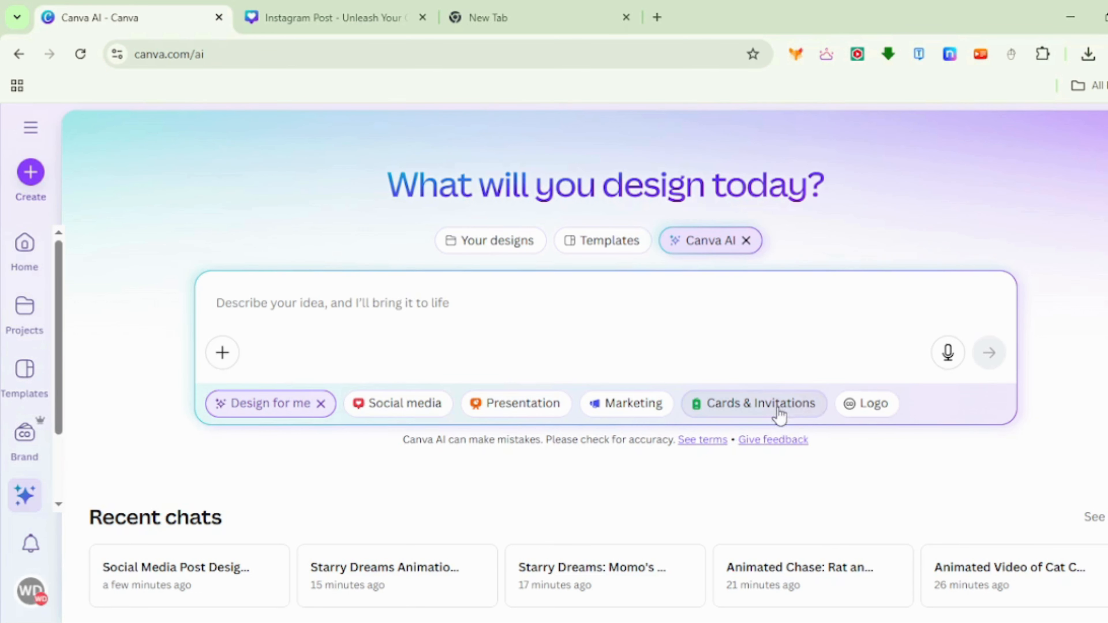
click(480, 405)
click(453, 405)
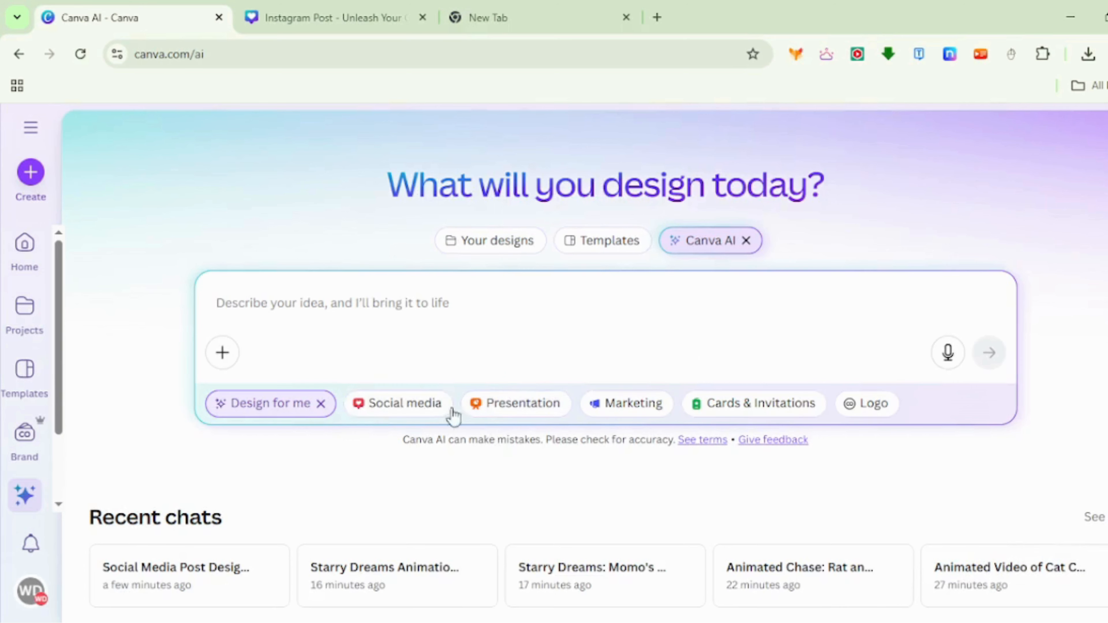
click(320, 403)
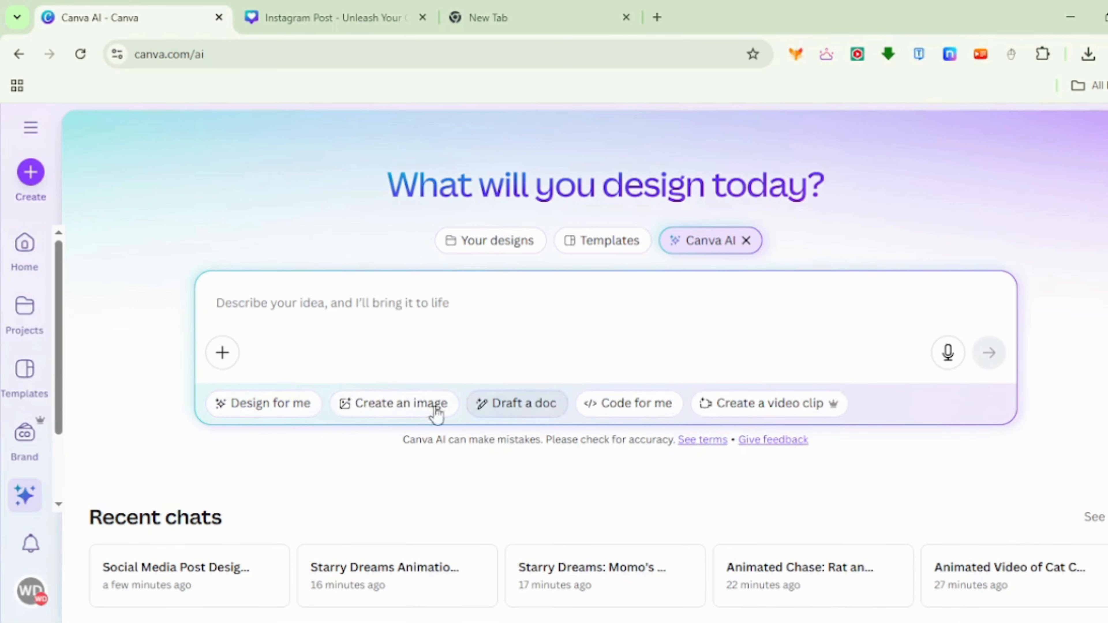
- Generate images in the Create an image mode with the prompt "a cat sitting onthe tableand his owner work in the laptop"
click(407, 411)
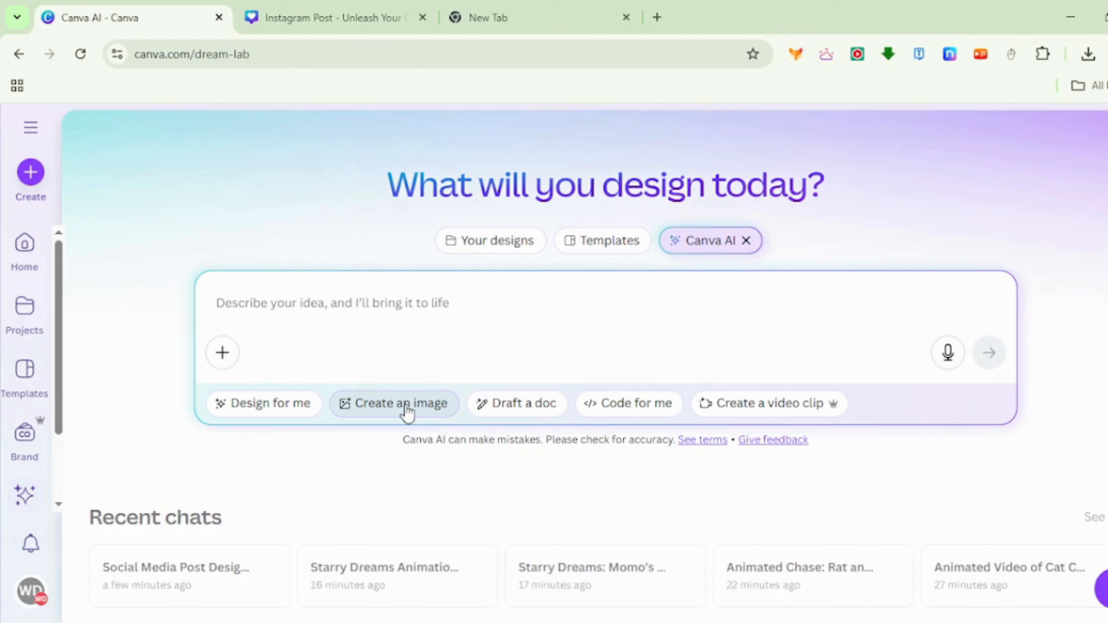
text(a cat sitting onthe tableand h)
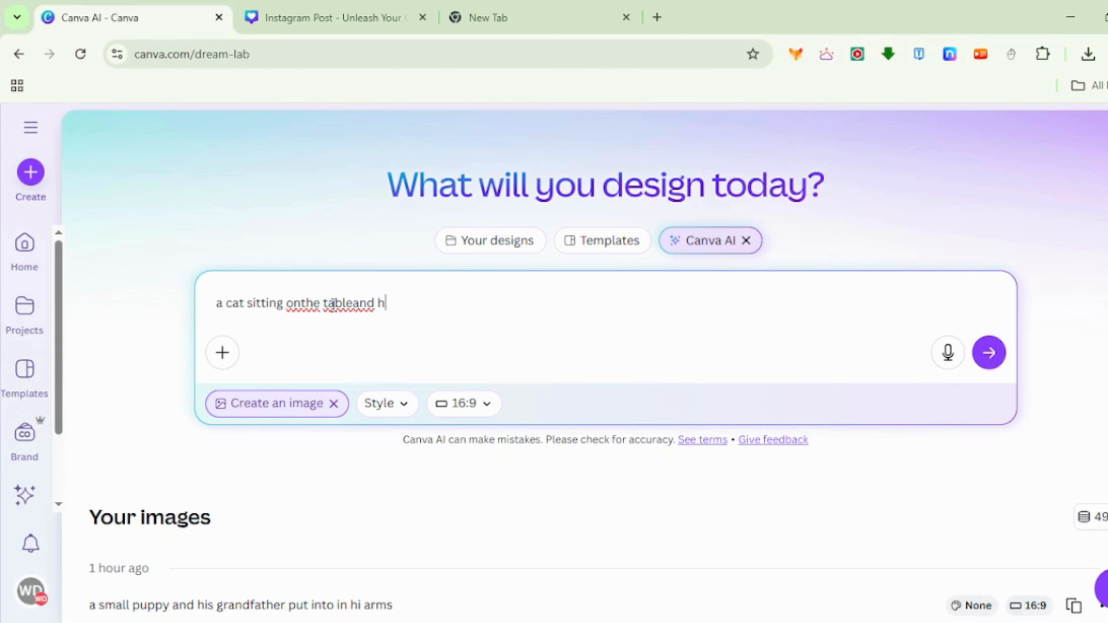
text(is owner work on the laptop)
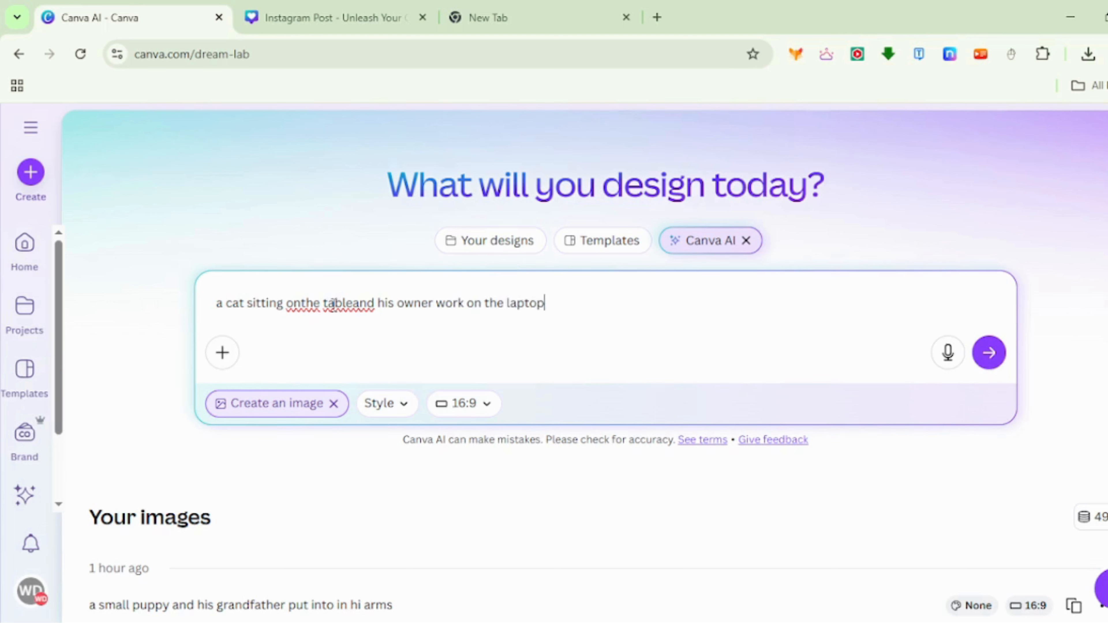
key(Return)
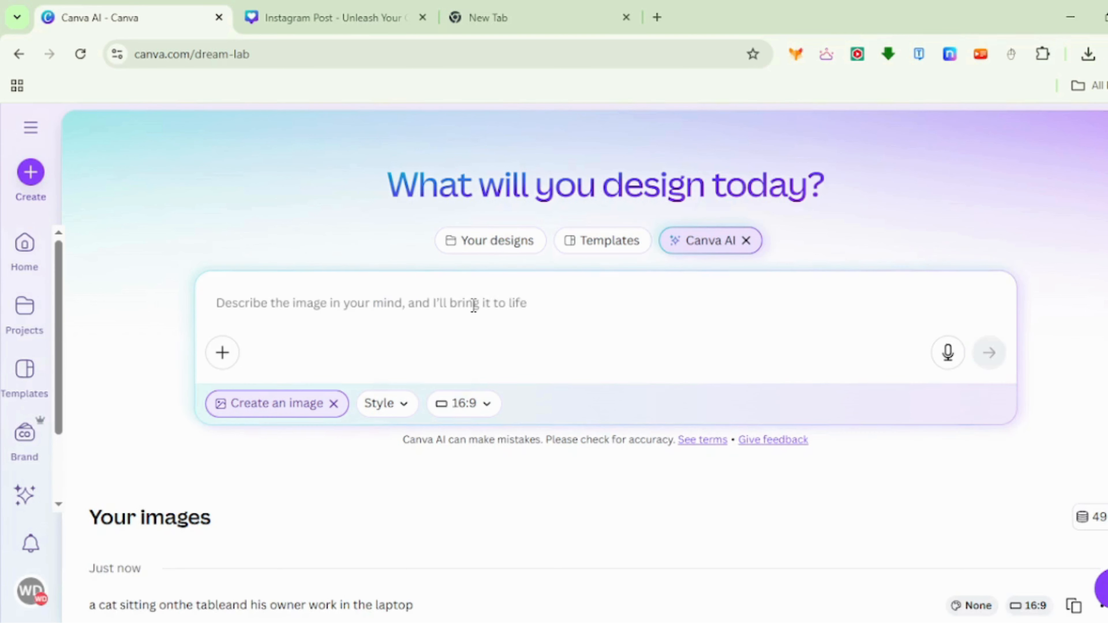
- Open the generated image of the cat beside the man in the floral shirt in the editor, and return to the image results
scroll(566, 452, down, 5)
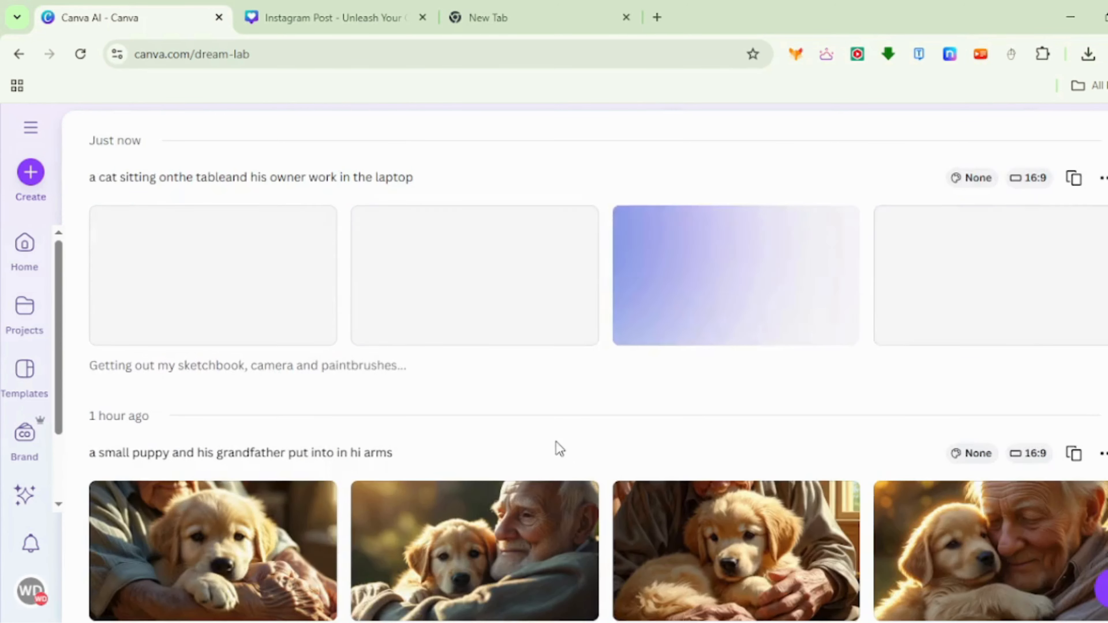
scroll(557, 446, up, 2)
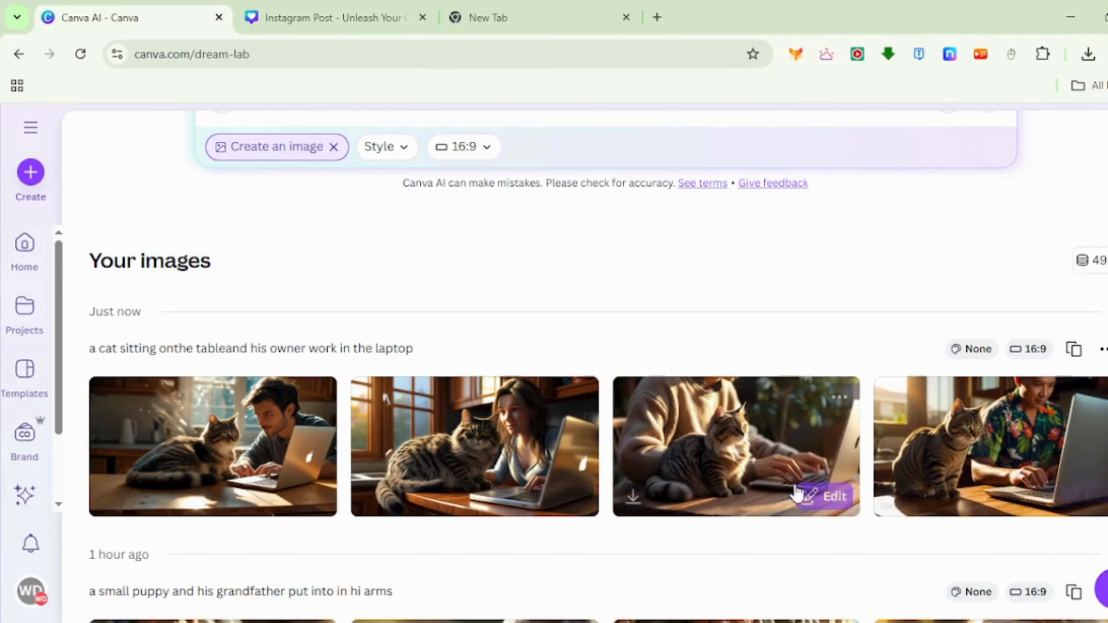
click(950, 448)
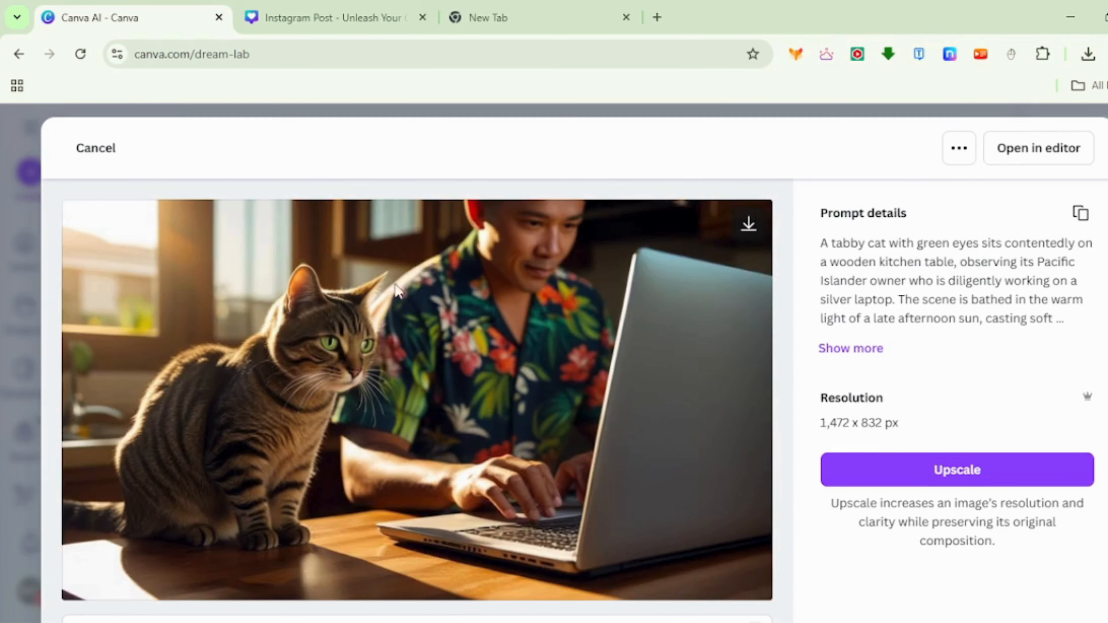
click(1033, 157)
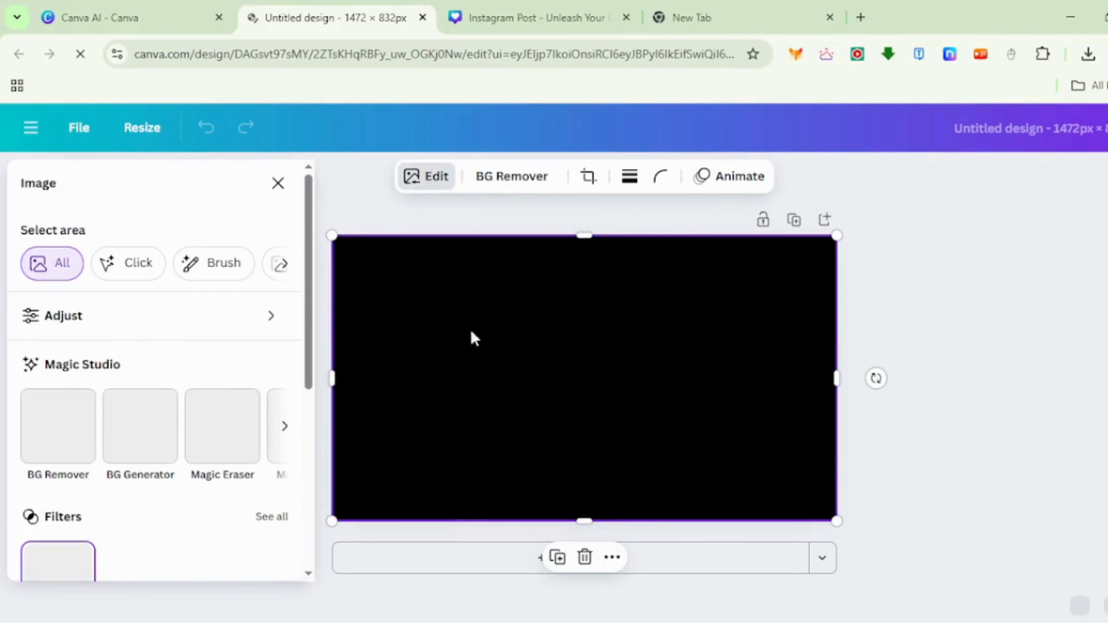
click(125, 18)
click(96, 148)
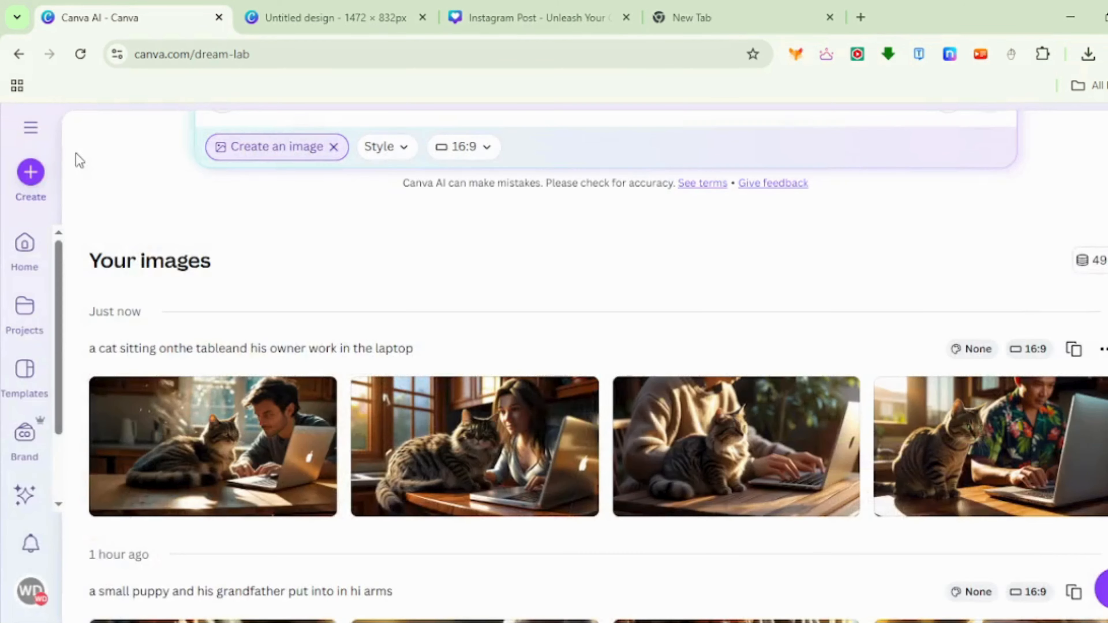
- Generate images in the 3D Render style from "a man put his dog into his arm", and clear the Create an image mode
scroll(293, 283, up, 5)
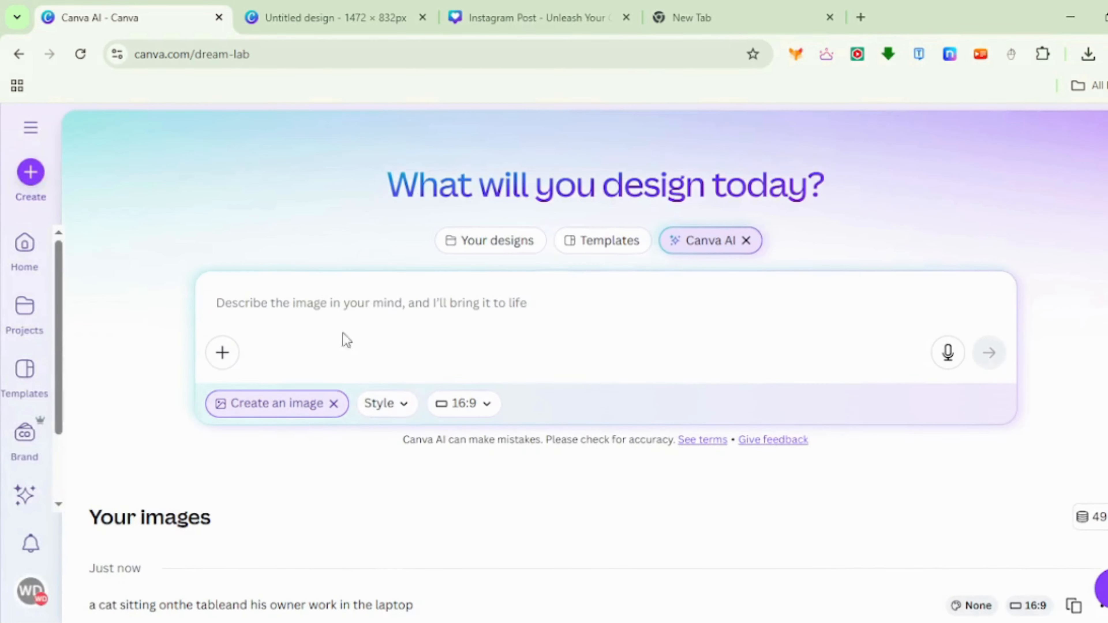
click(384, 406)
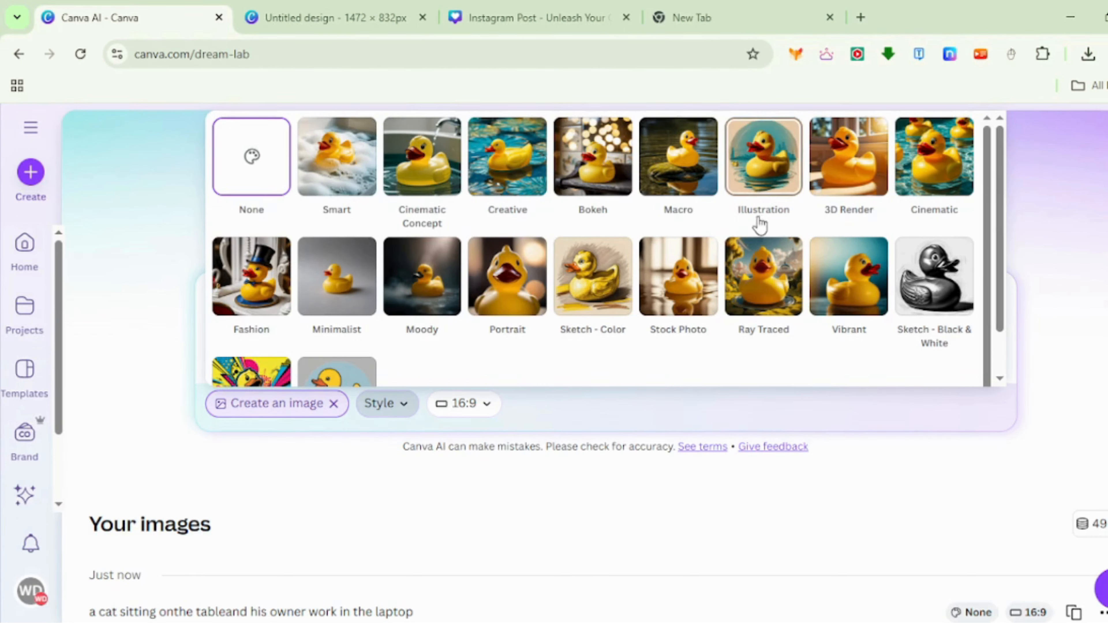
click(844, 194)
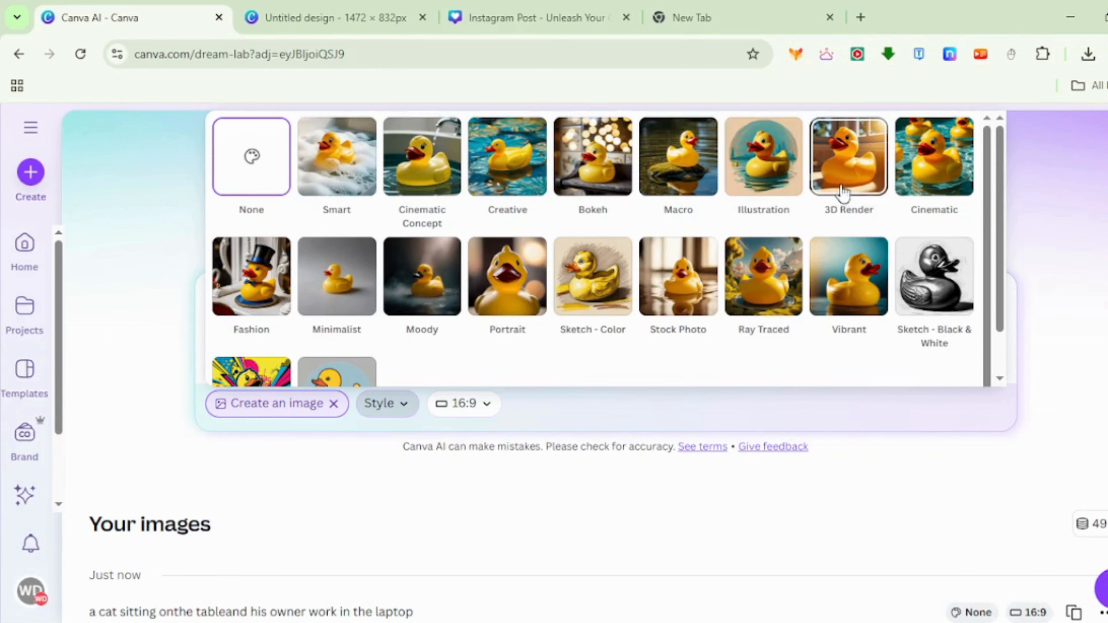
click(247, 302)
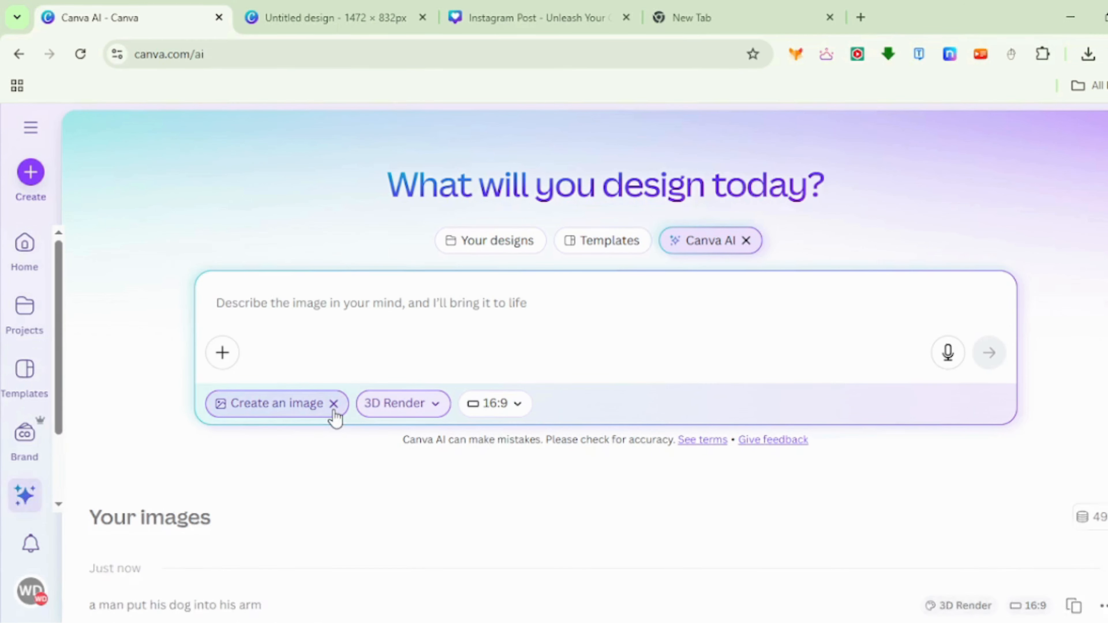
click(333, 403)
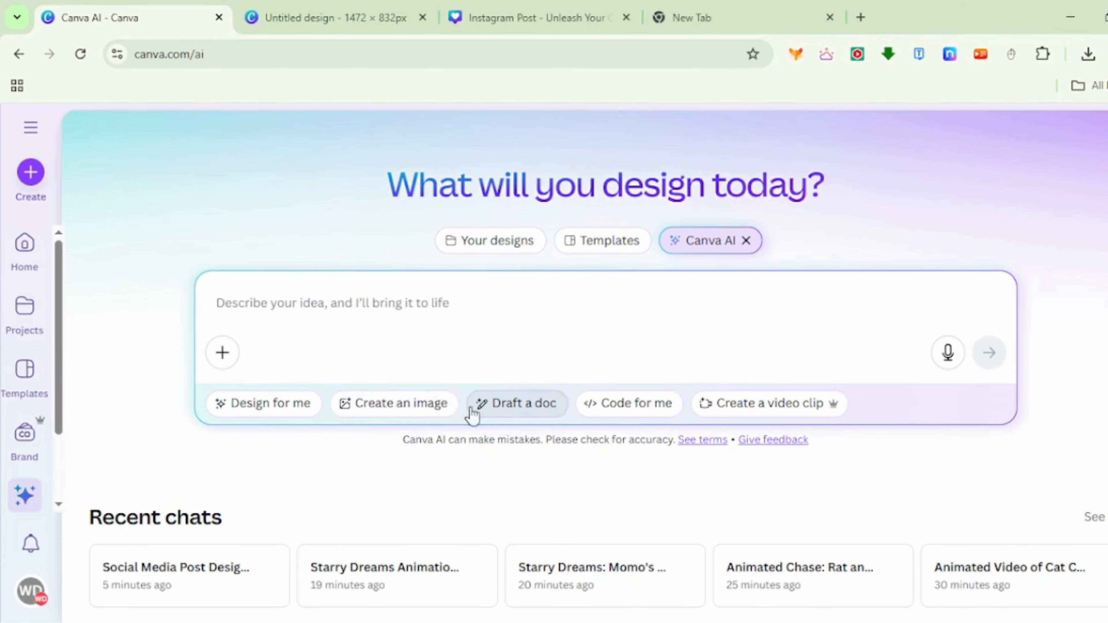
- Generate a document in the Draft a doc mode with the prompt "doc for remote work guidelines"
click(525, 411)
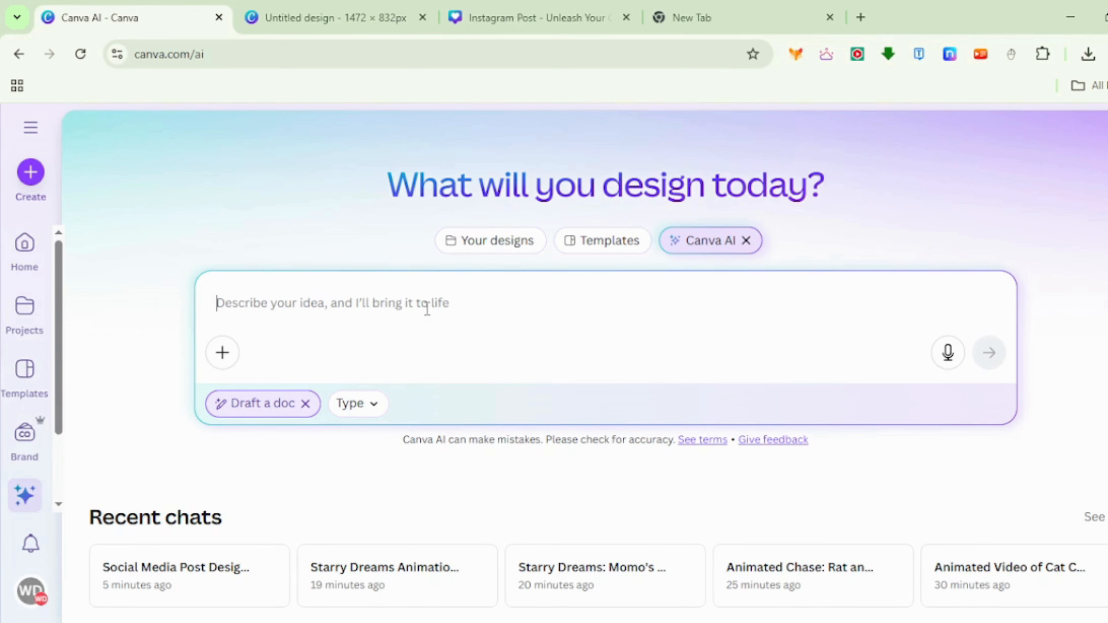
text(doc fo)
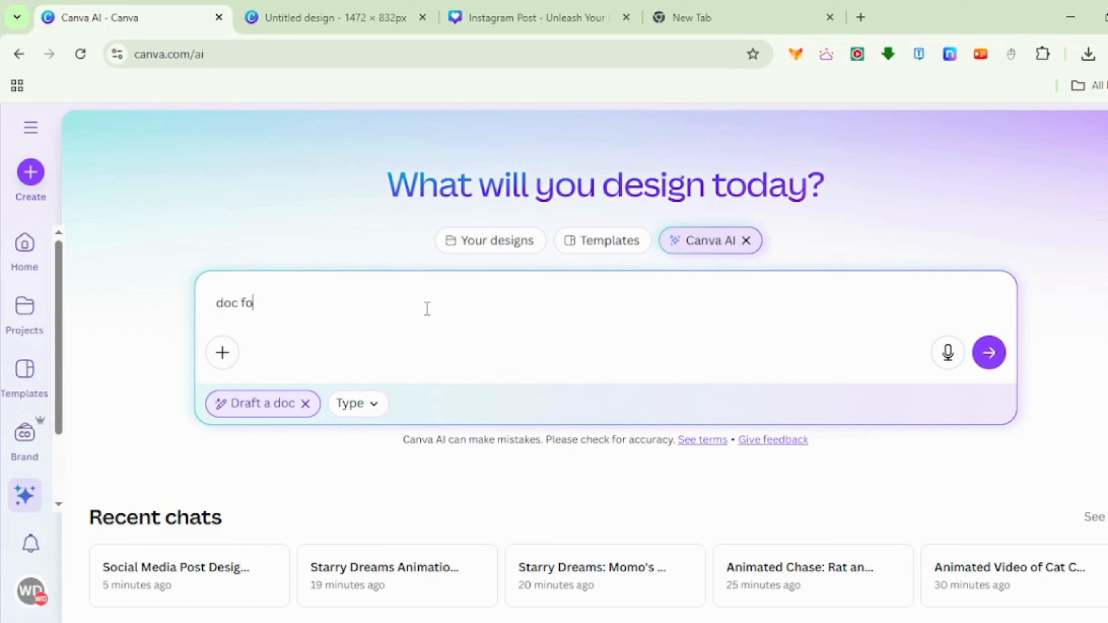
text(r remote work guidelines)
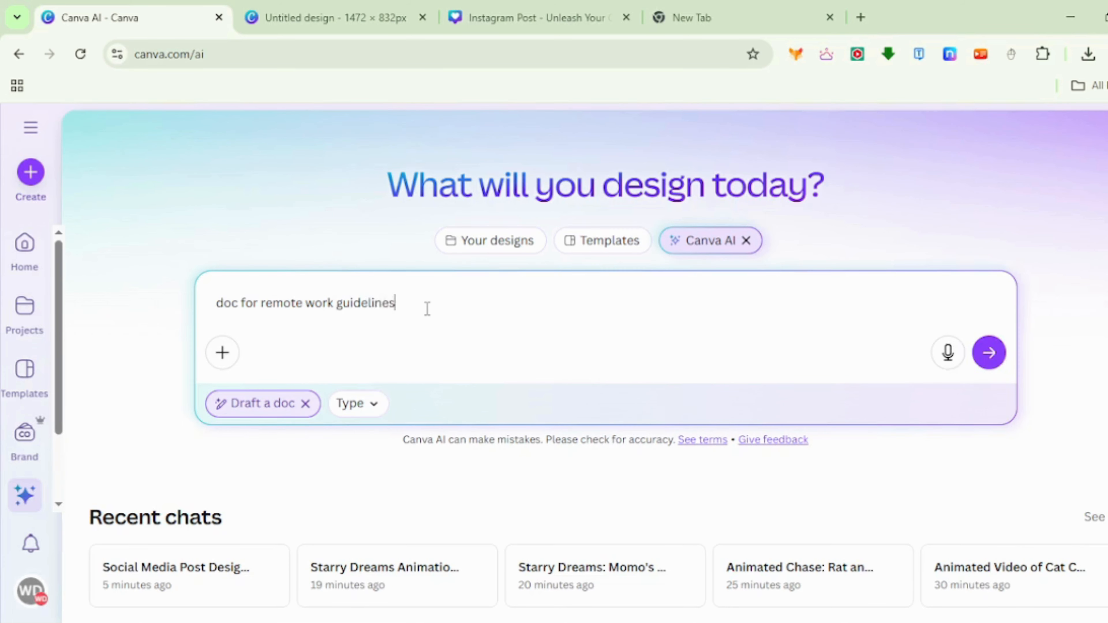
key(Return)
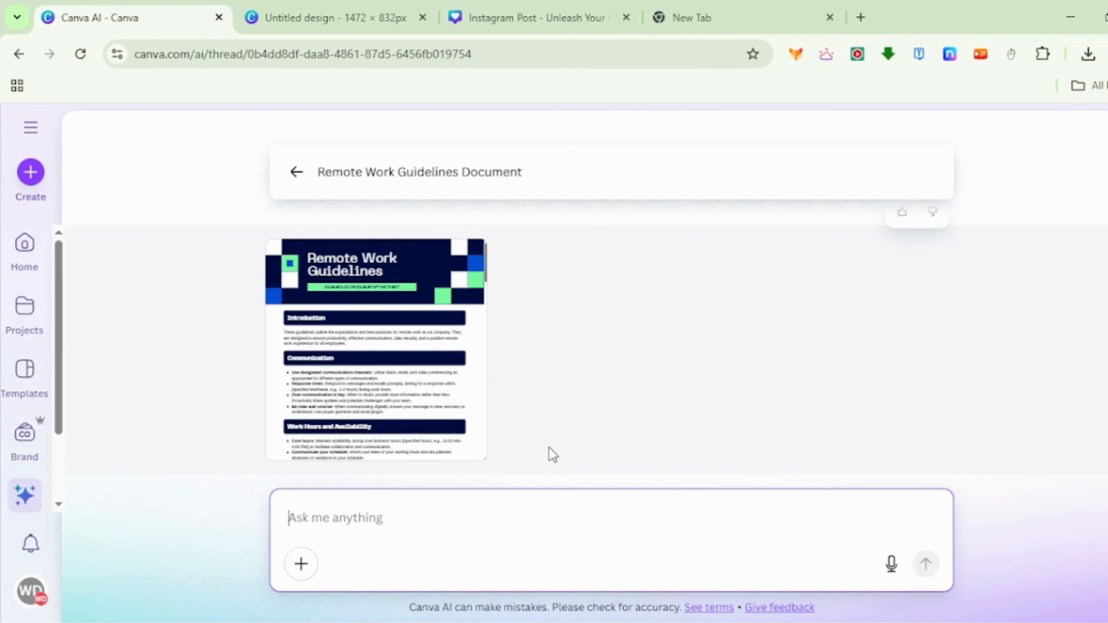
- Open the Remote Work Guidelines document in the editor, and clear the Draft a doc mode on the Canva AI start page
click(385, 389)
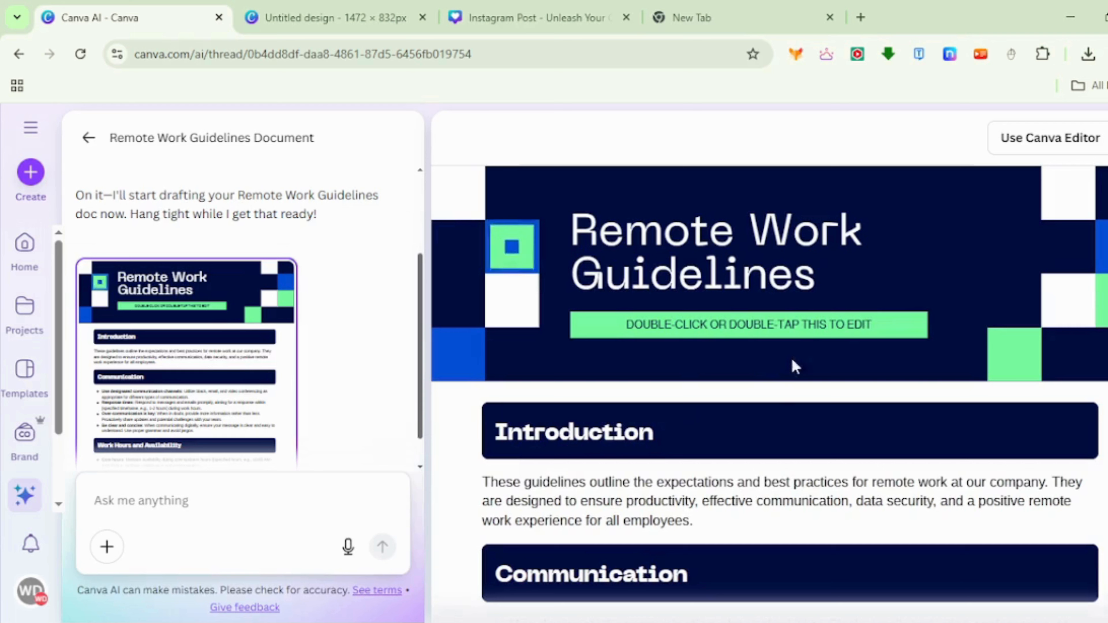
click(1023, 140)
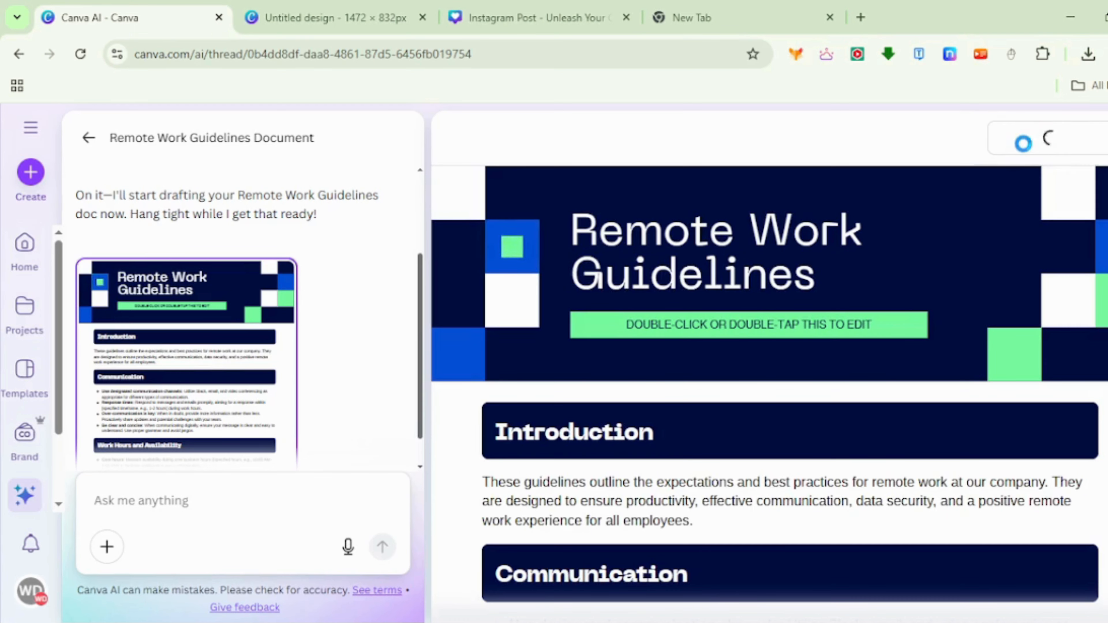
click(86, 142)
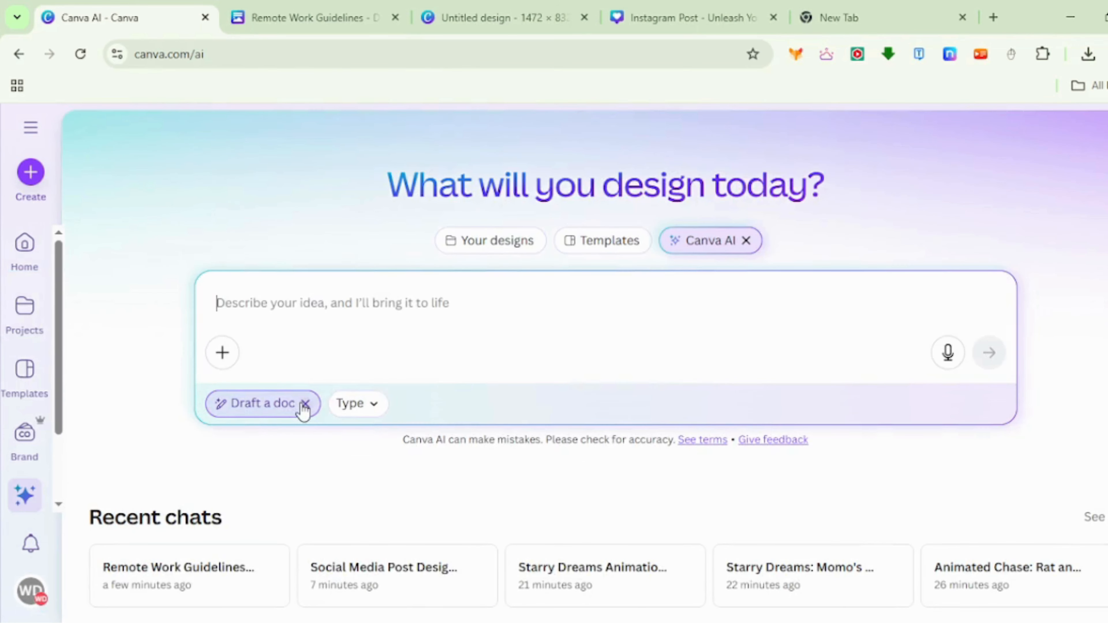
click(304, 403)
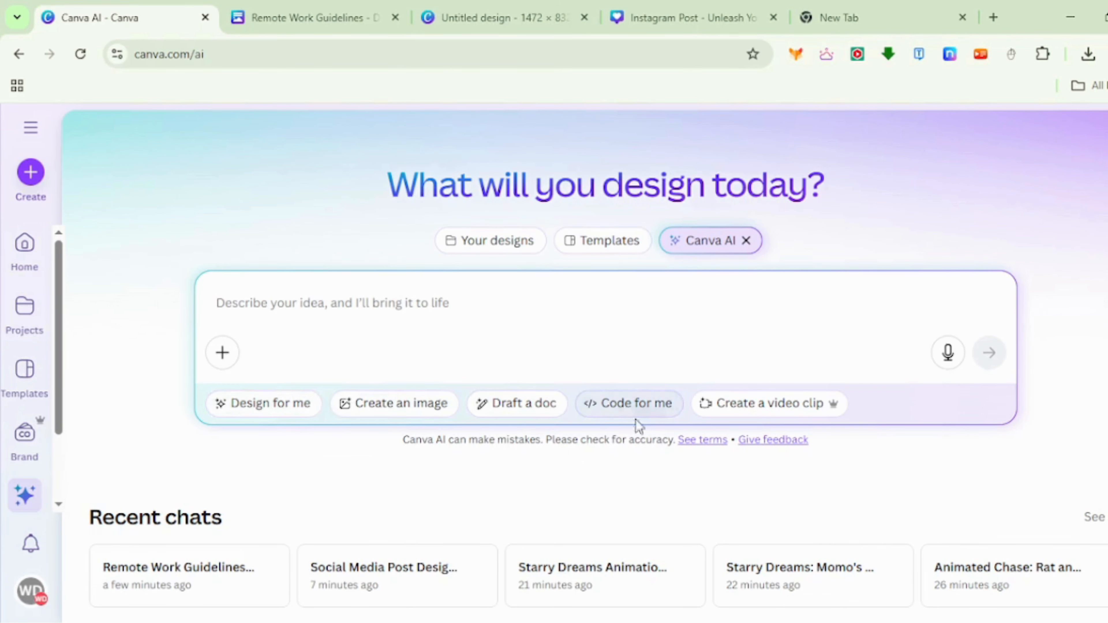
- Generate a food ordering system in the Code for me mode with item browsing, a cart and order placement, and look through its menu
click(643, 410)
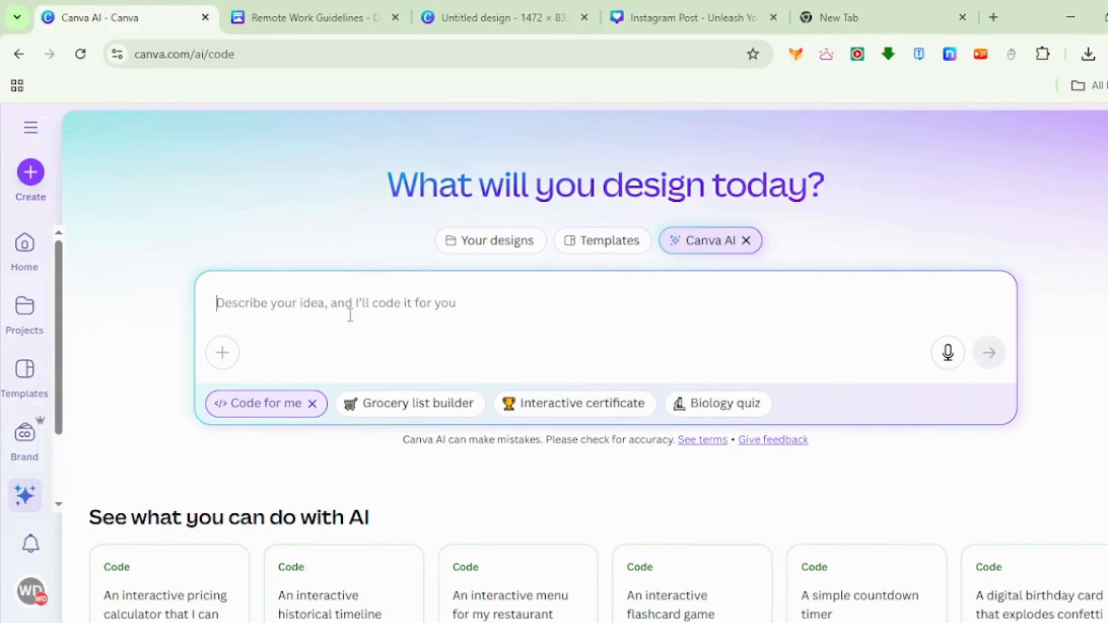
text(create a)
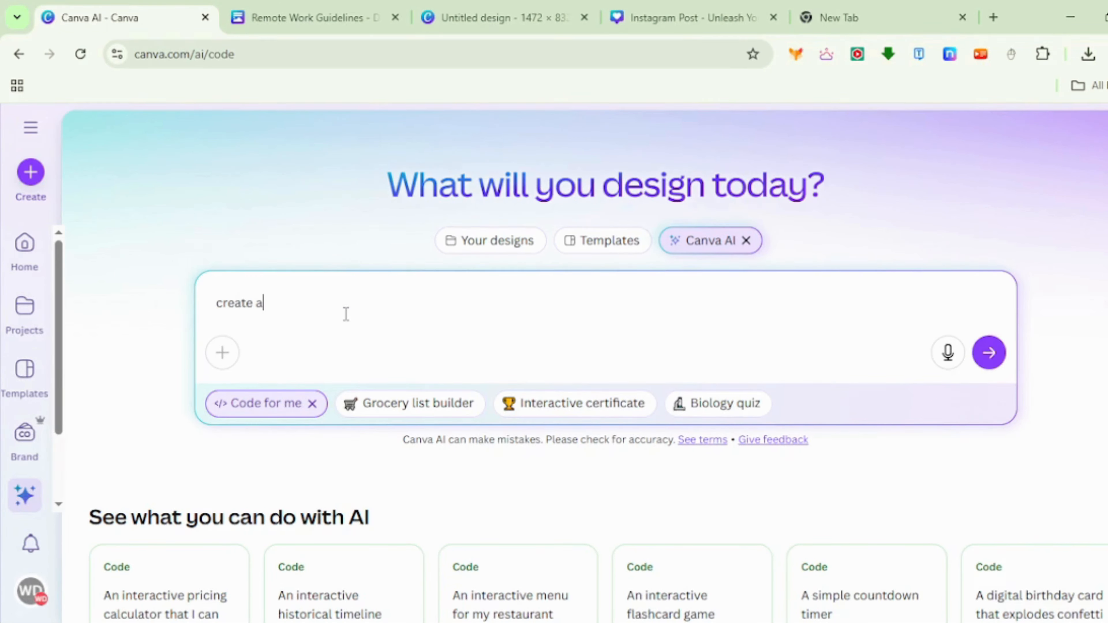
text( food ordering system whwre customers can br)
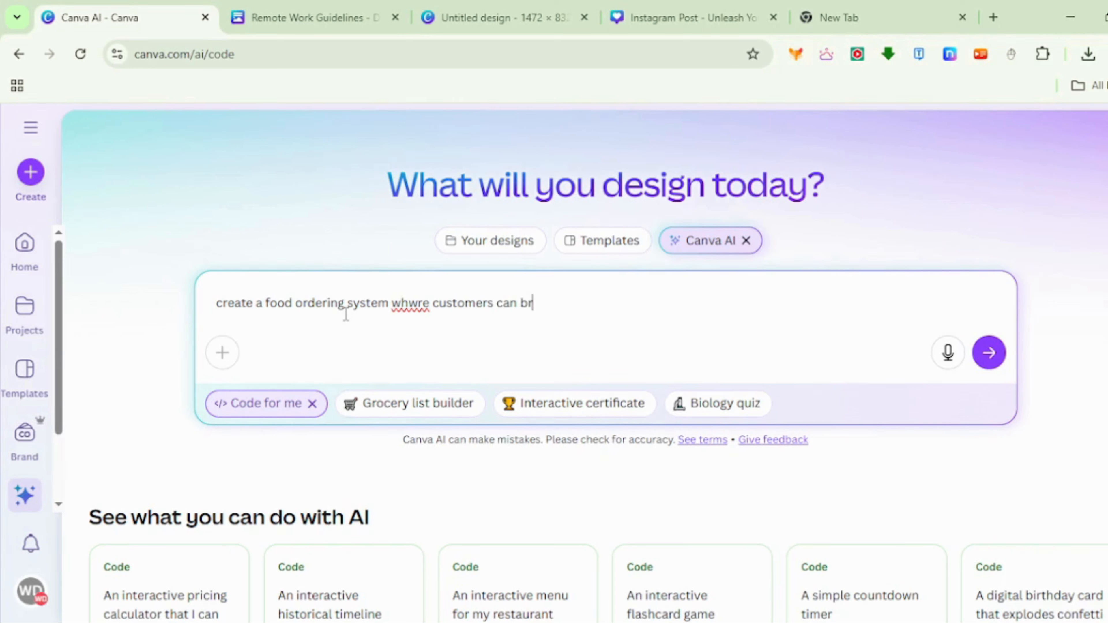
text(owse food items and them to their cart and place order)
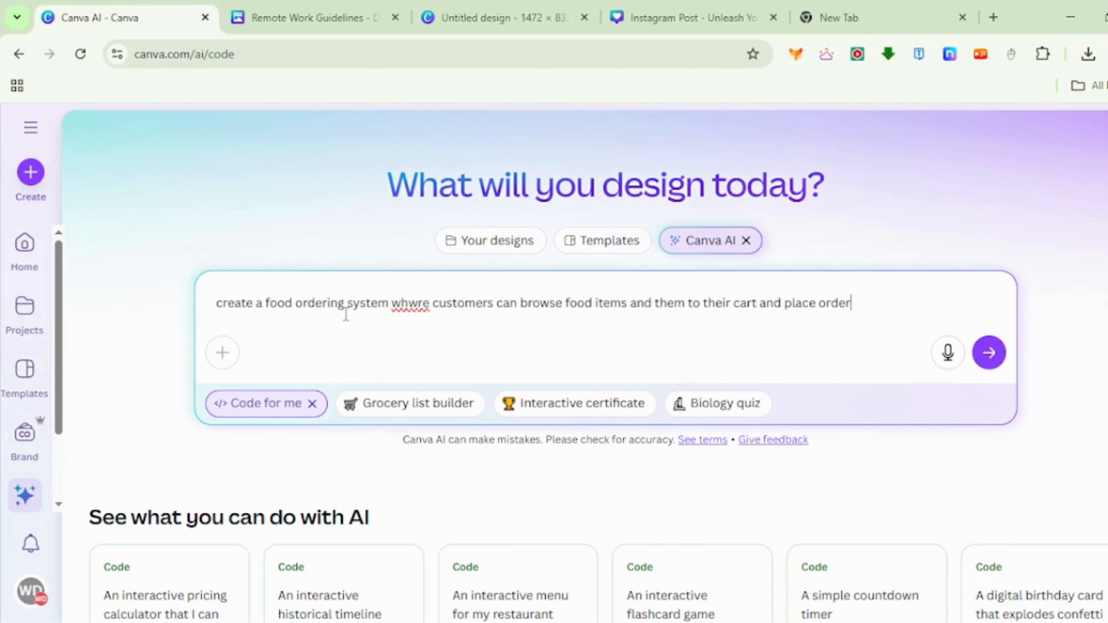
key(Return)
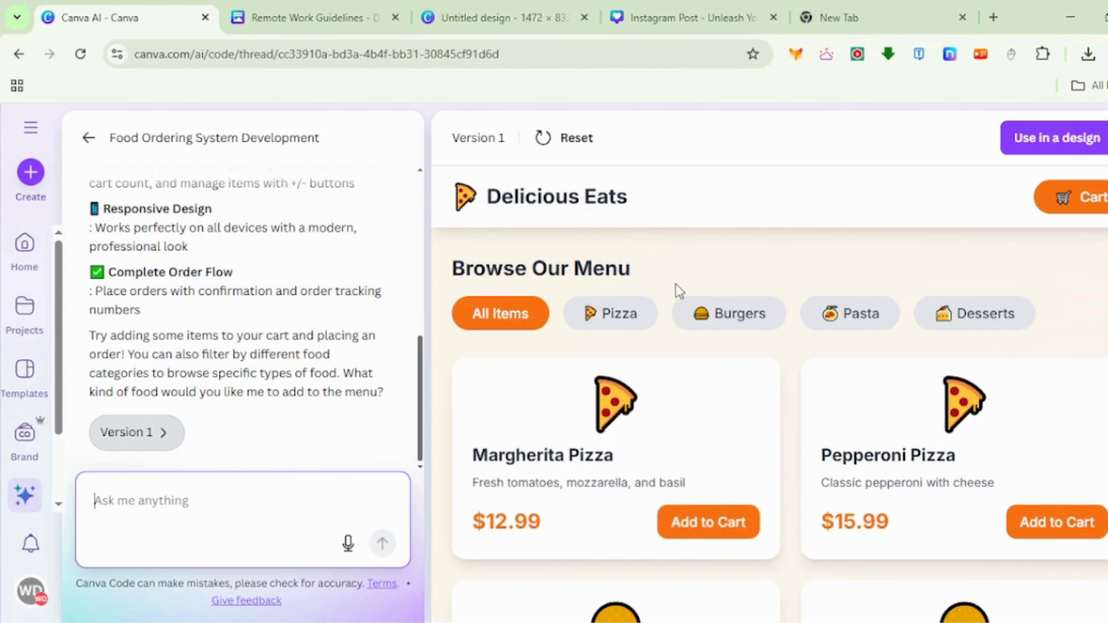
scroll(722, 386, down, 15)
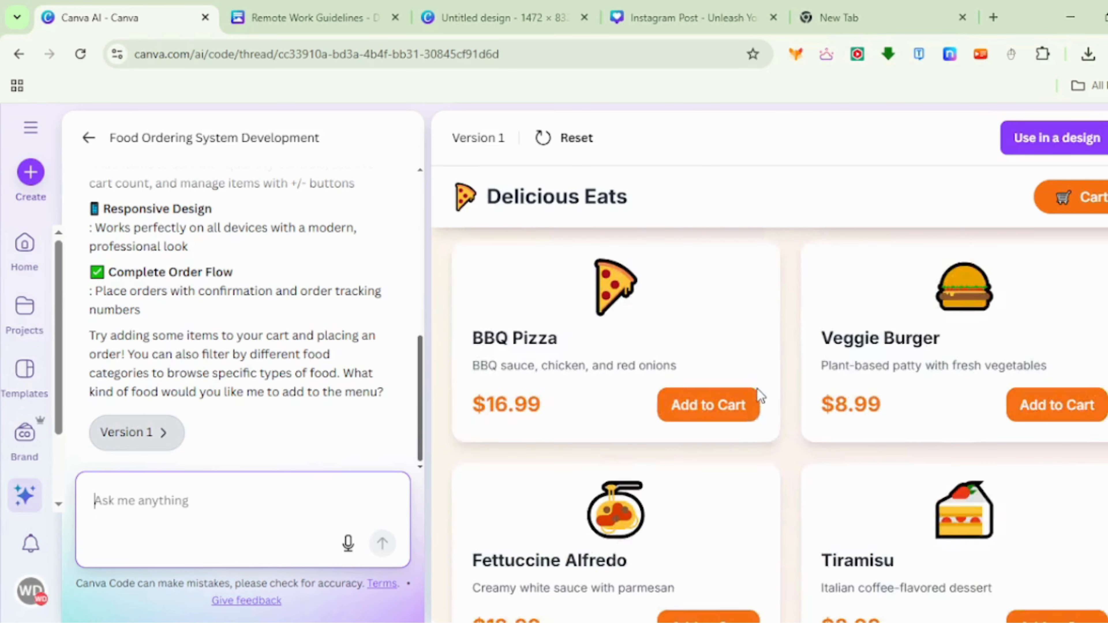
scroll(758, 399, up, 10)
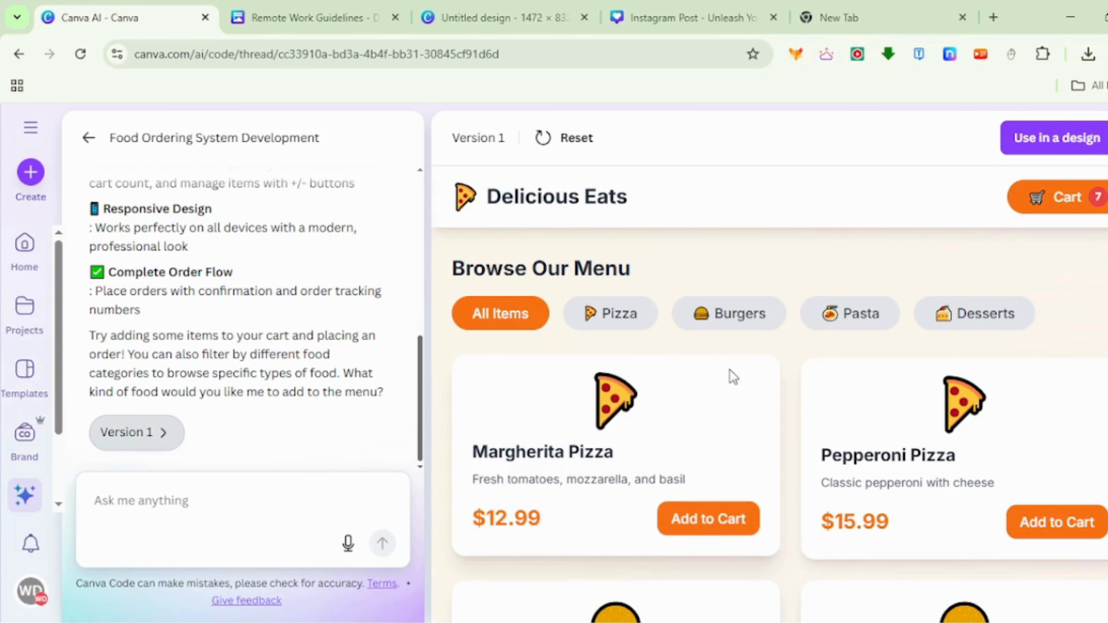
- Return to the Code for me start page and generate an interactive quiz from the Biology quiz example prompt
click(89, 137)
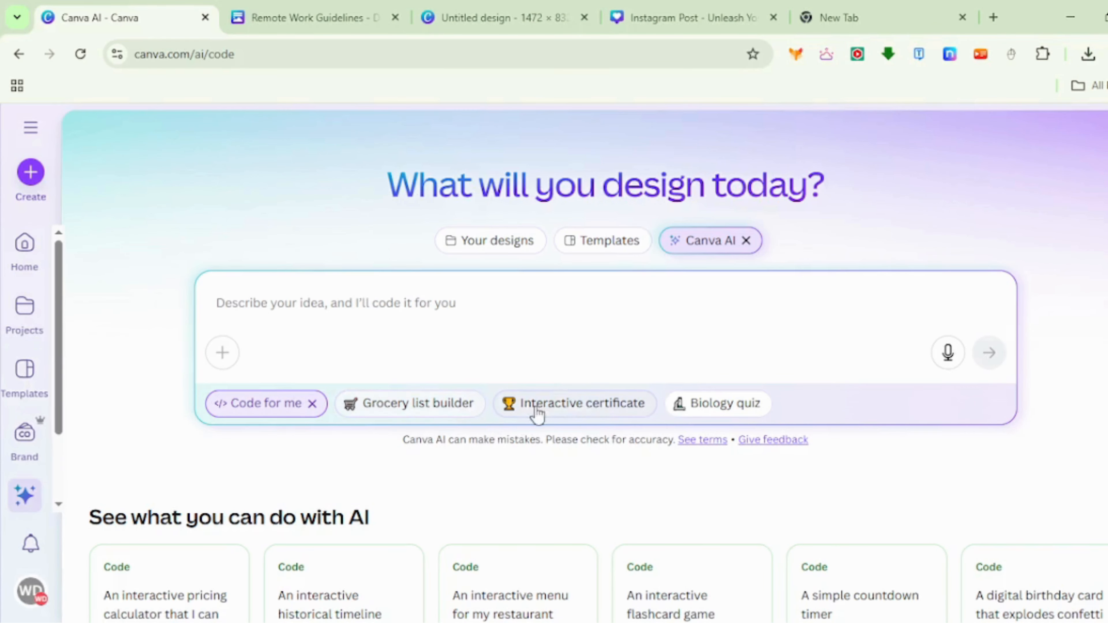
click(706, 406)
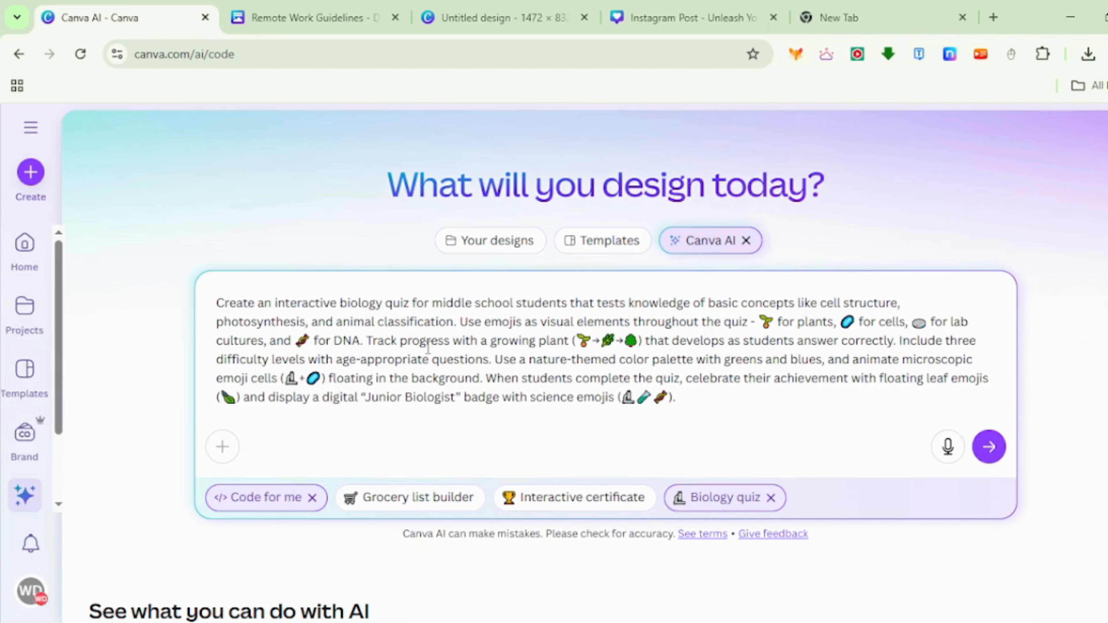
click(988, 446)
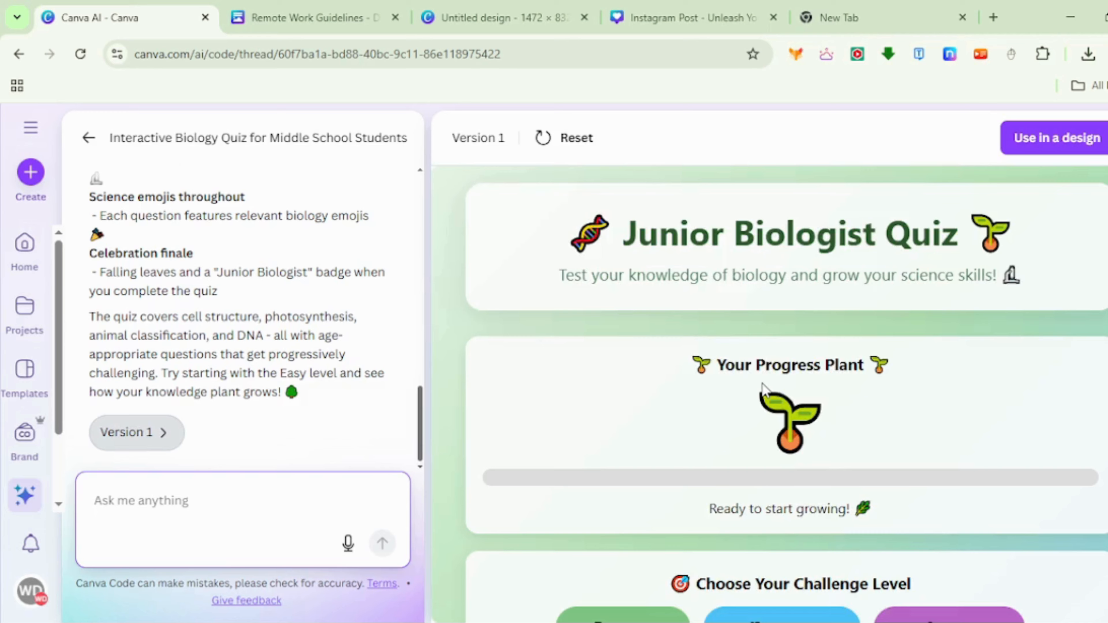
- Test the generated Junior Biologist Quiz by answering all five questions, and restart it from the results page
scroll(926, 486, down, 2)
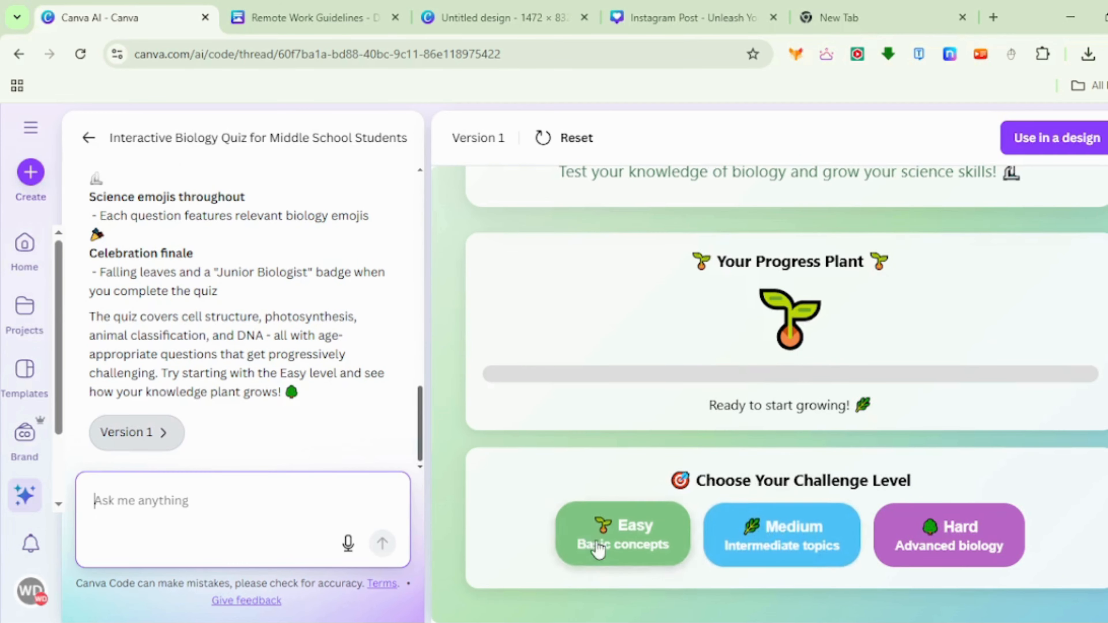
click(772, 553)
click(771, 550)
scroll(784, 523, down, 3)
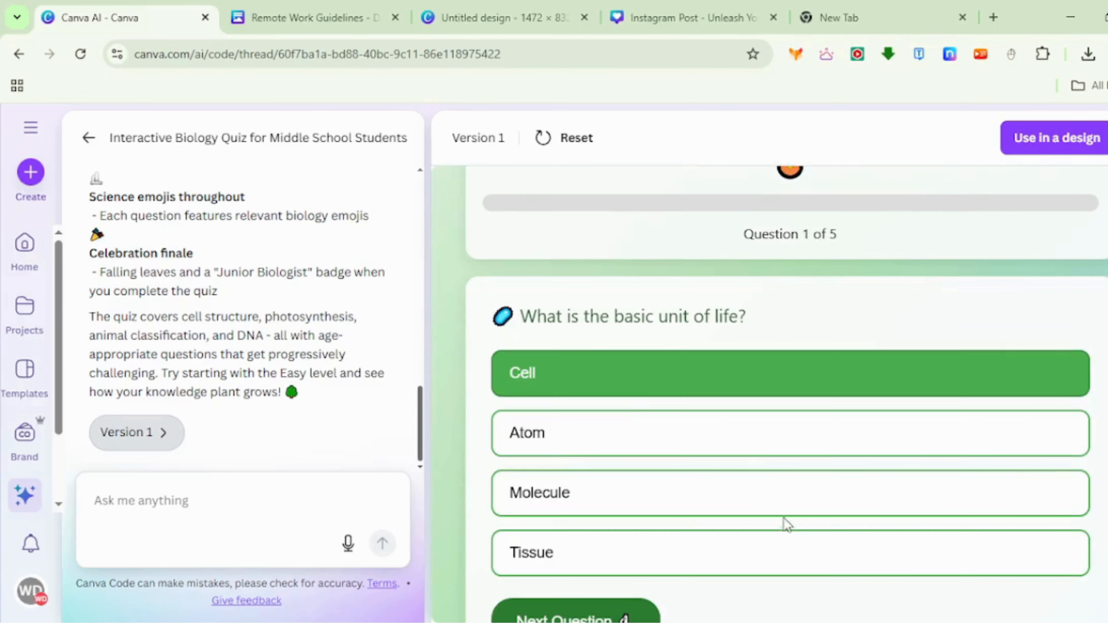
scroll(625, 550, down, 2)
click(609, 547)
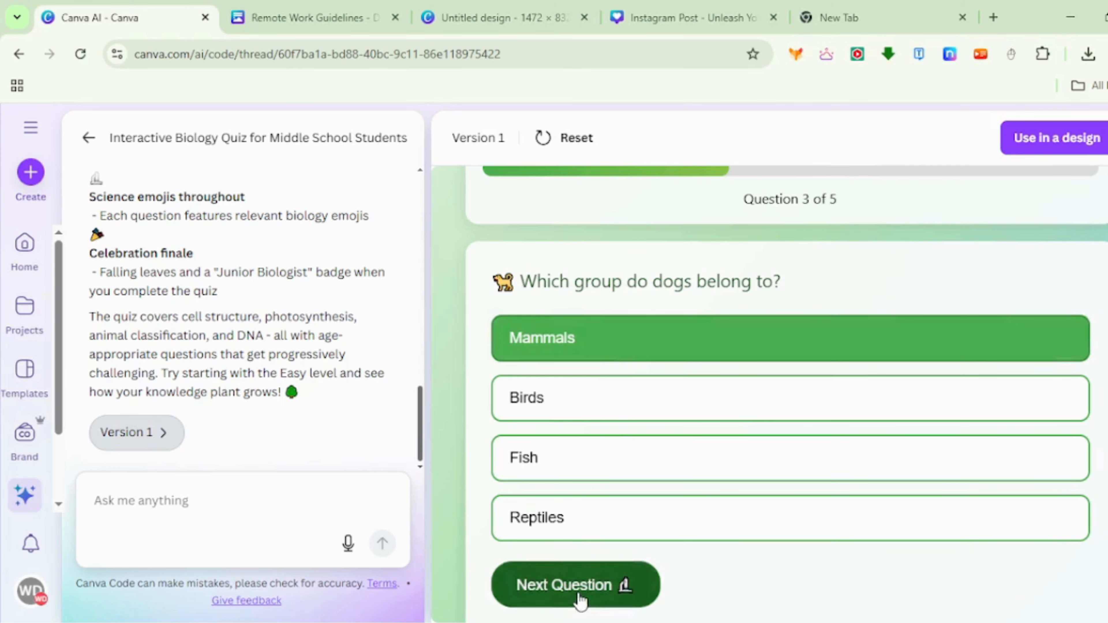
click(580, 596)
click(592, 420)
click(588, 591)
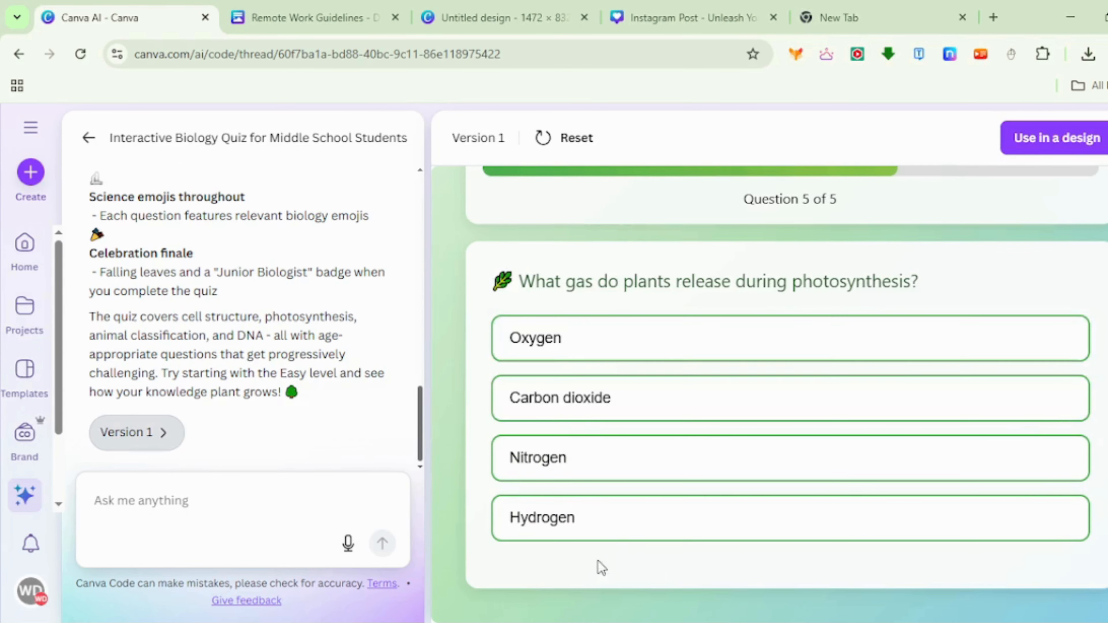
click(612, 457)
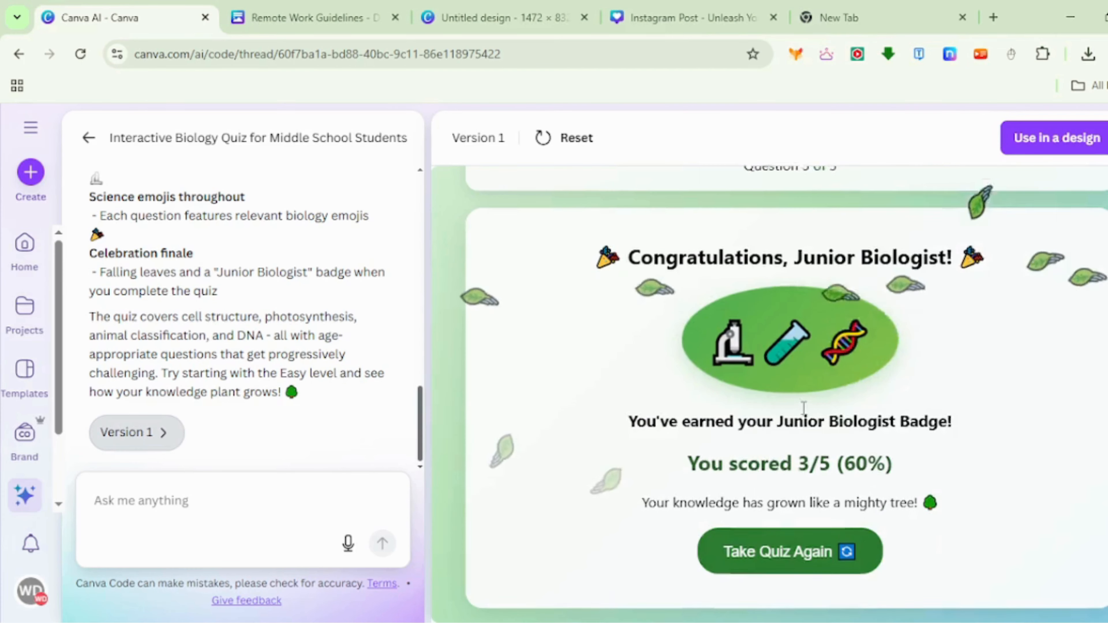
click(767, 550)
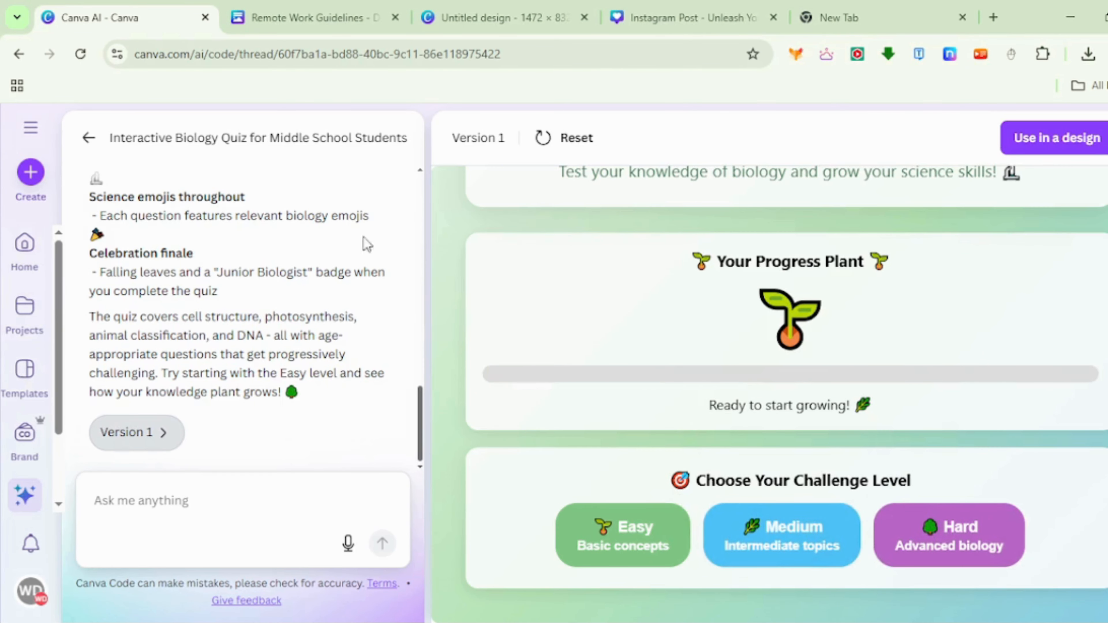
- Leave the Code for me mode and generate a video clip with the prompt "a small puppy and his owner walking on the park"
click(90, 138)
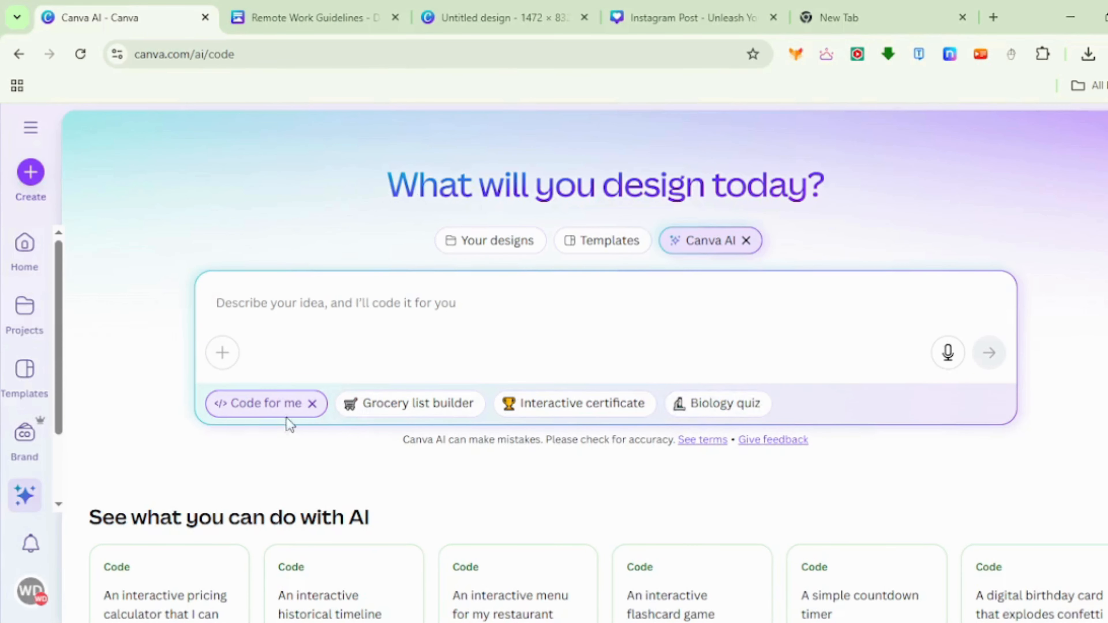
click(312, 404)
text(a small puppy)
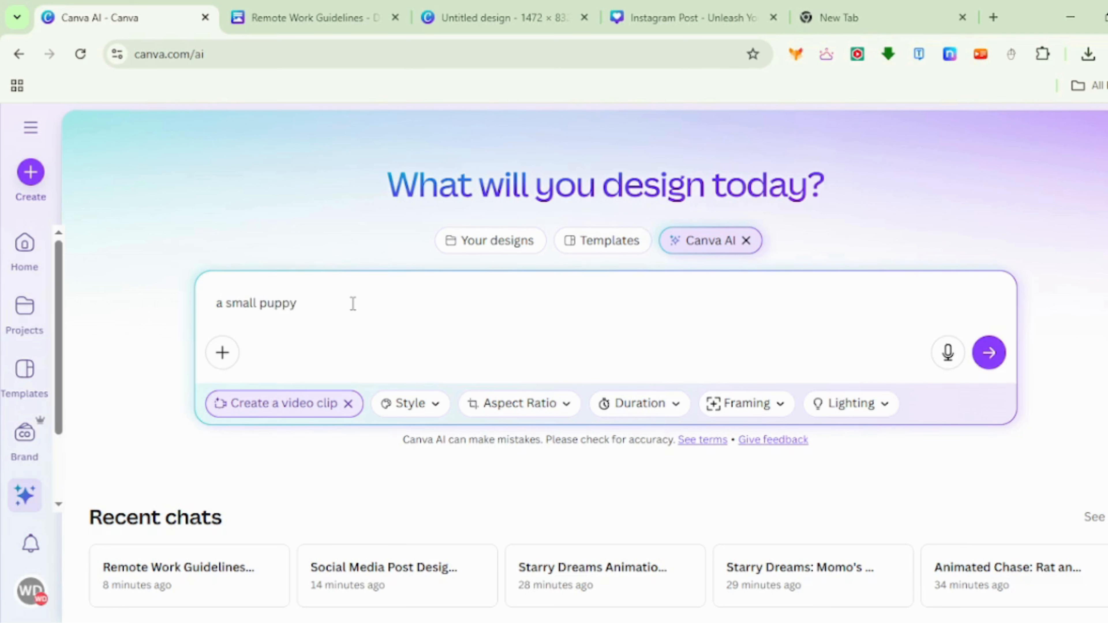
text( and his owner walking on the park)
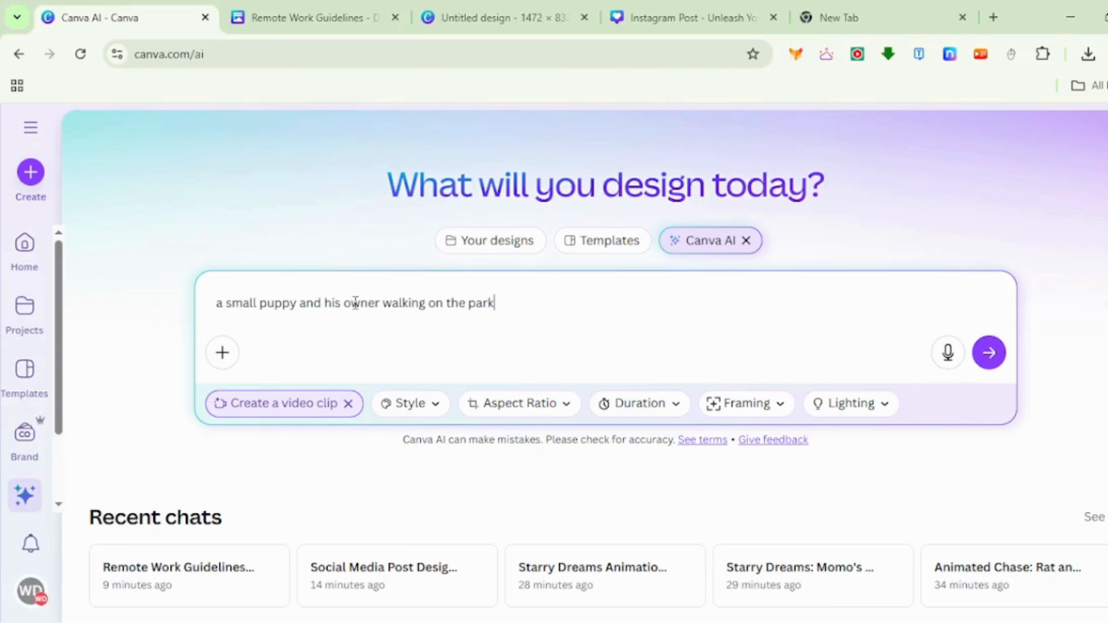
key(Return)
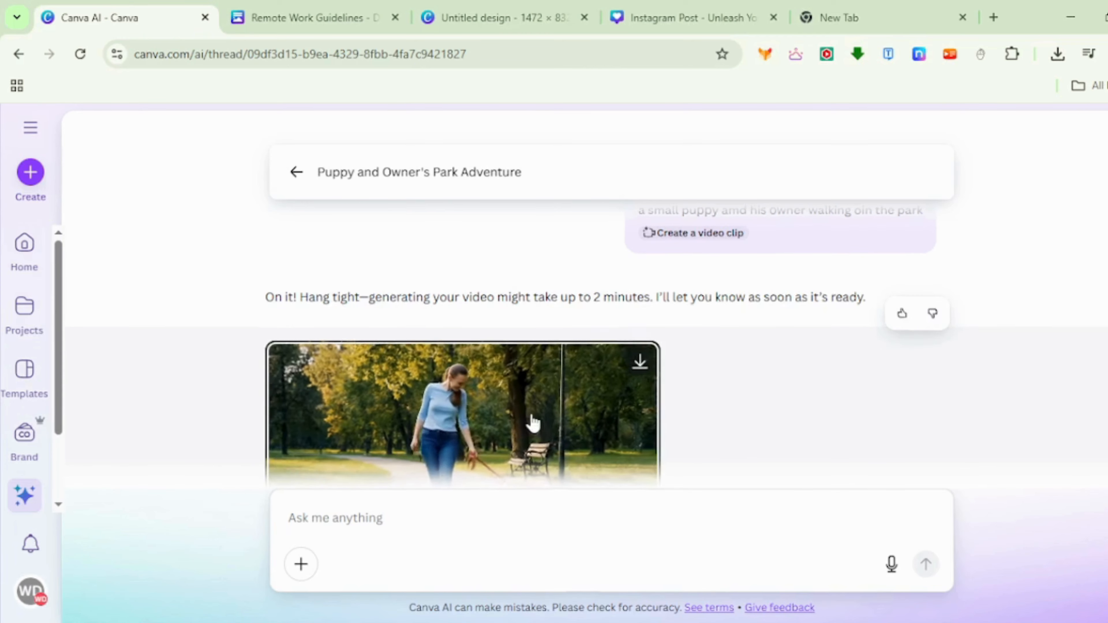
- Open the generated clip of the puppy and its owner in the editor, and return to the Canva AI start page
scroll(502, 384, down, 2)
scroll(532, 421, up, 2)
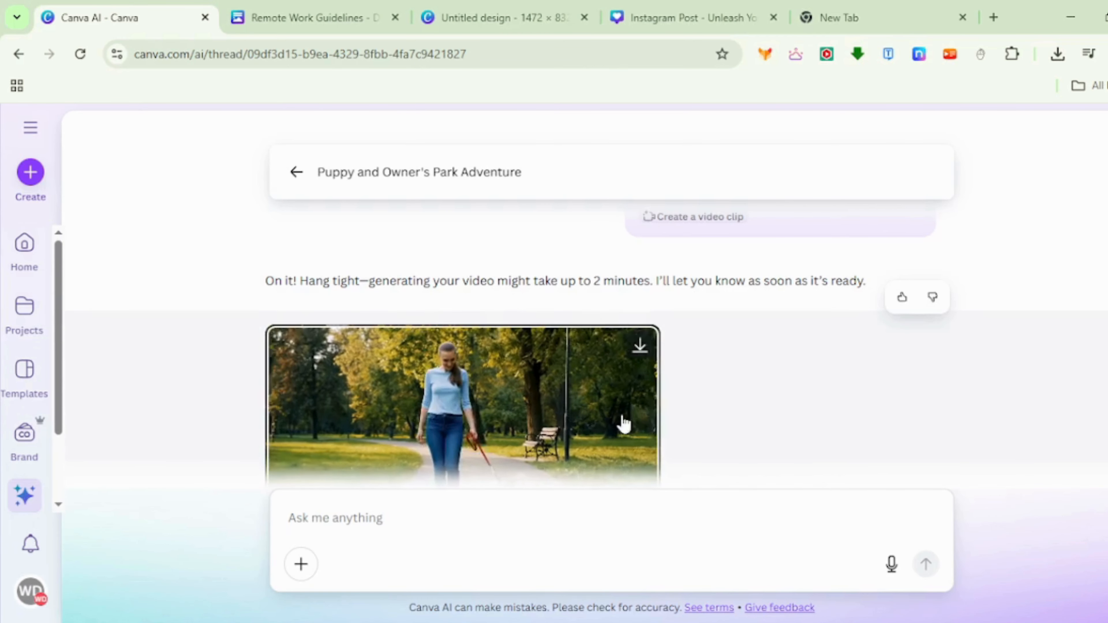
click(567, 463)
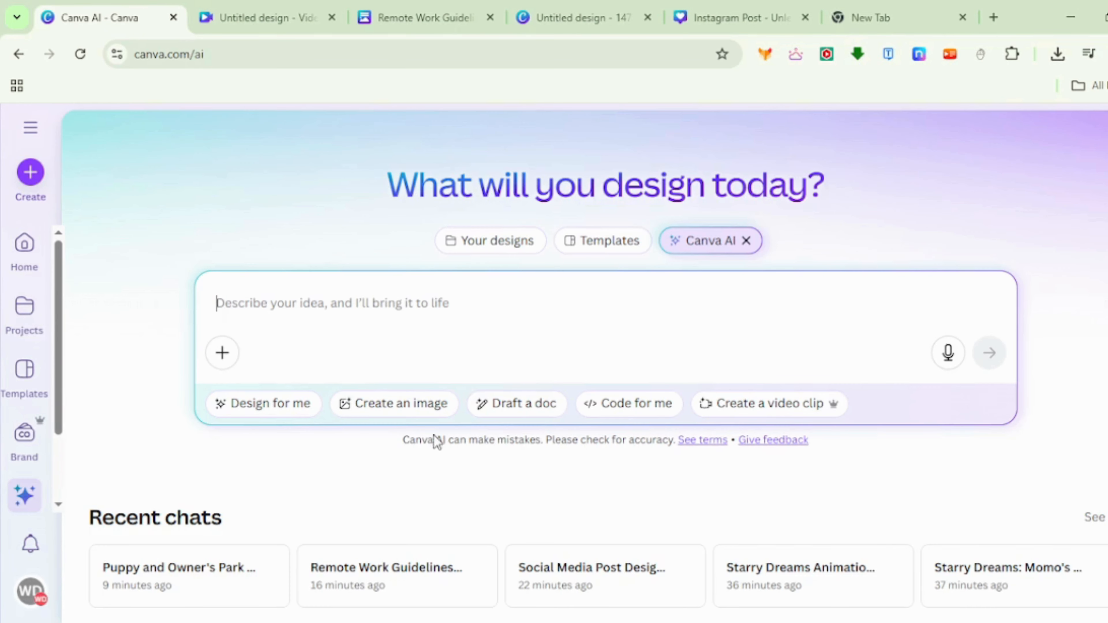
- Generate images in the Create an image mode with the prompt "a rat and turtle", and look over the results
click(394, 415)
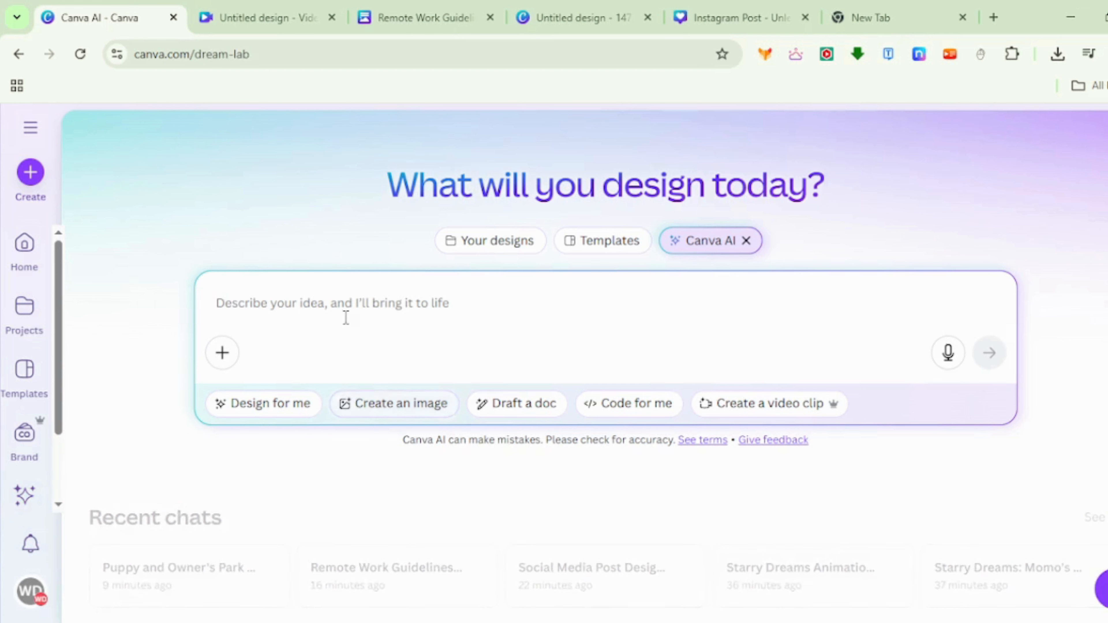
text(a rat and turtle)
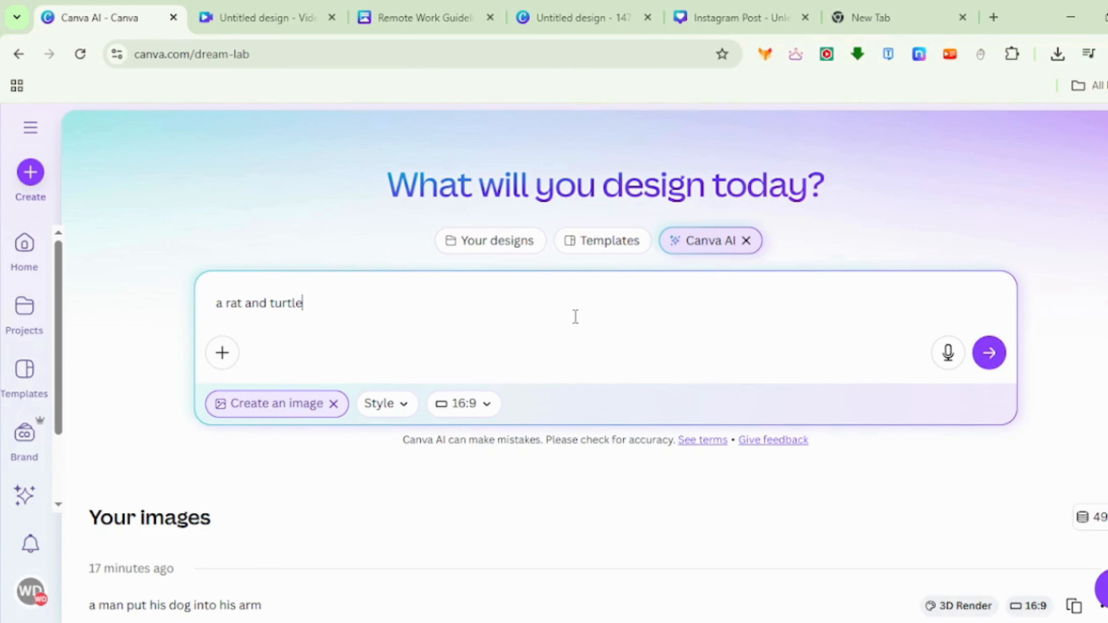
key(Return)
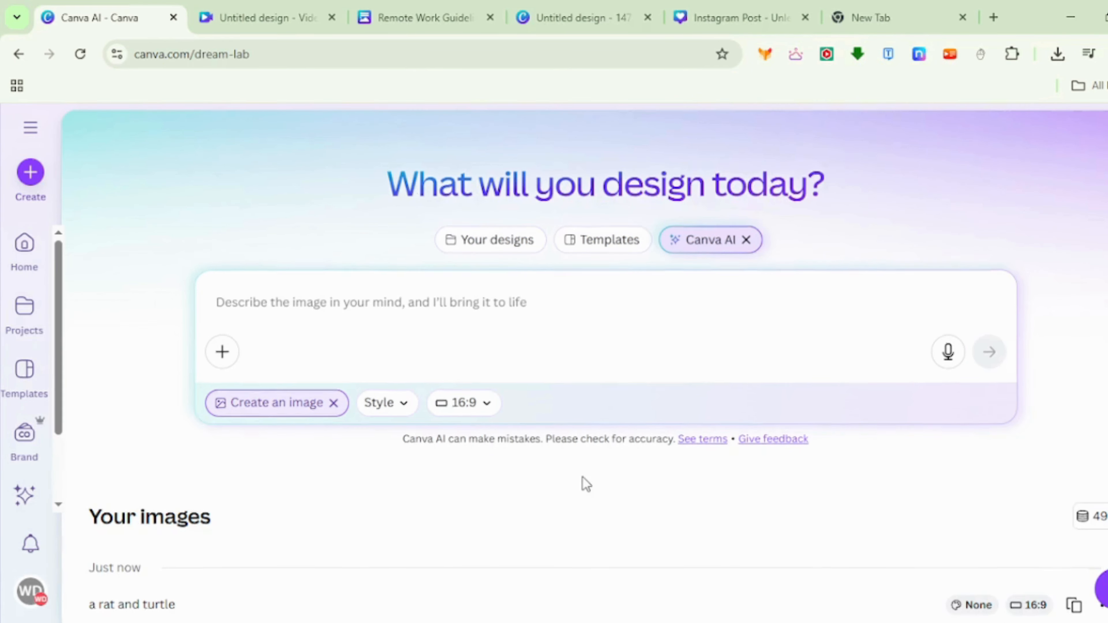
scroll(584, 479, down, 5)
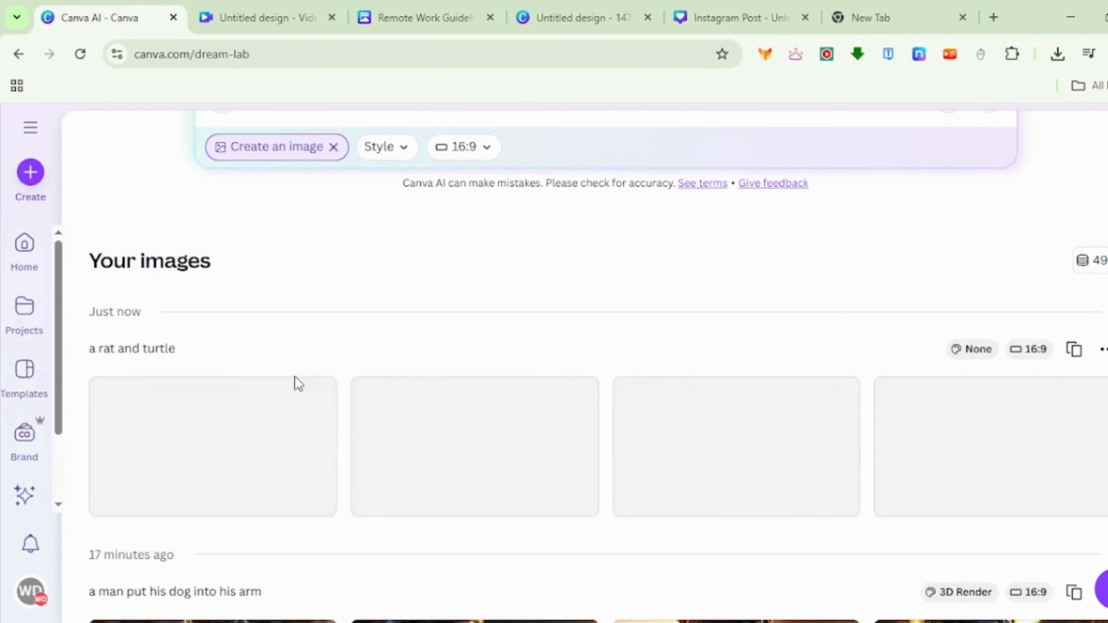
mouse_move(218, 455)
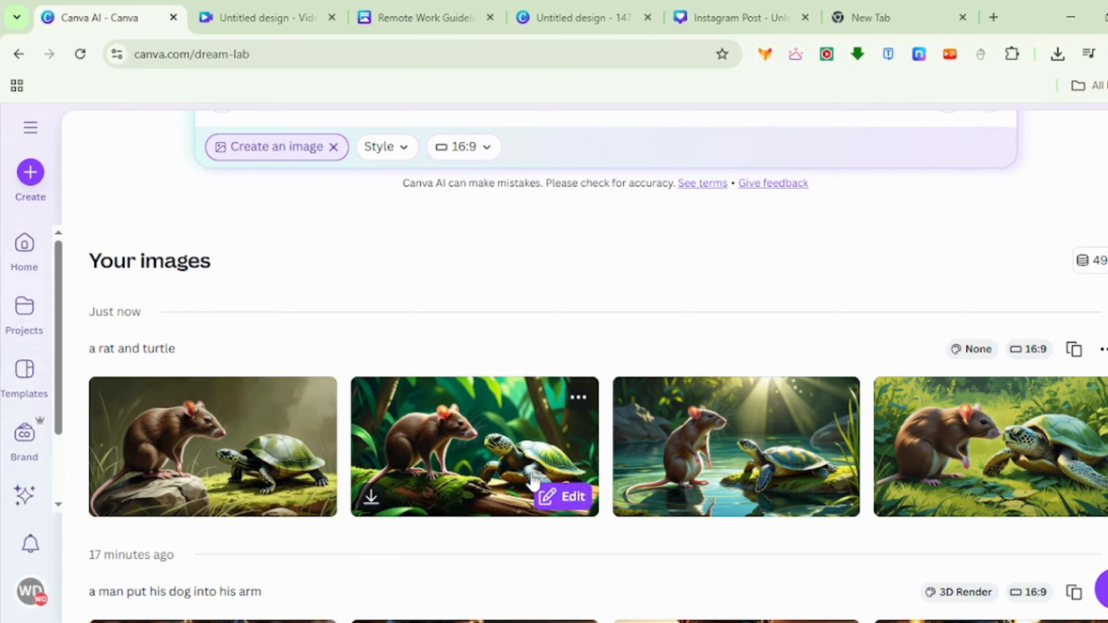
- Open the generated image of the rat and sea turtle in the meadow in the editor, and dismiss its image editing options
click(936, 461)
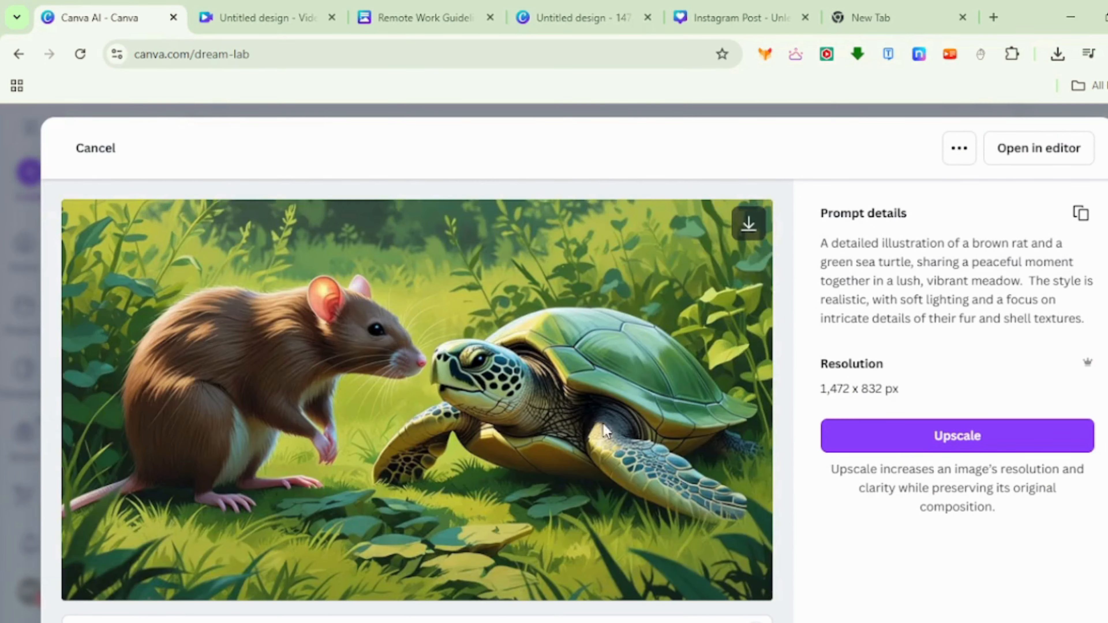
click(1039, 149)
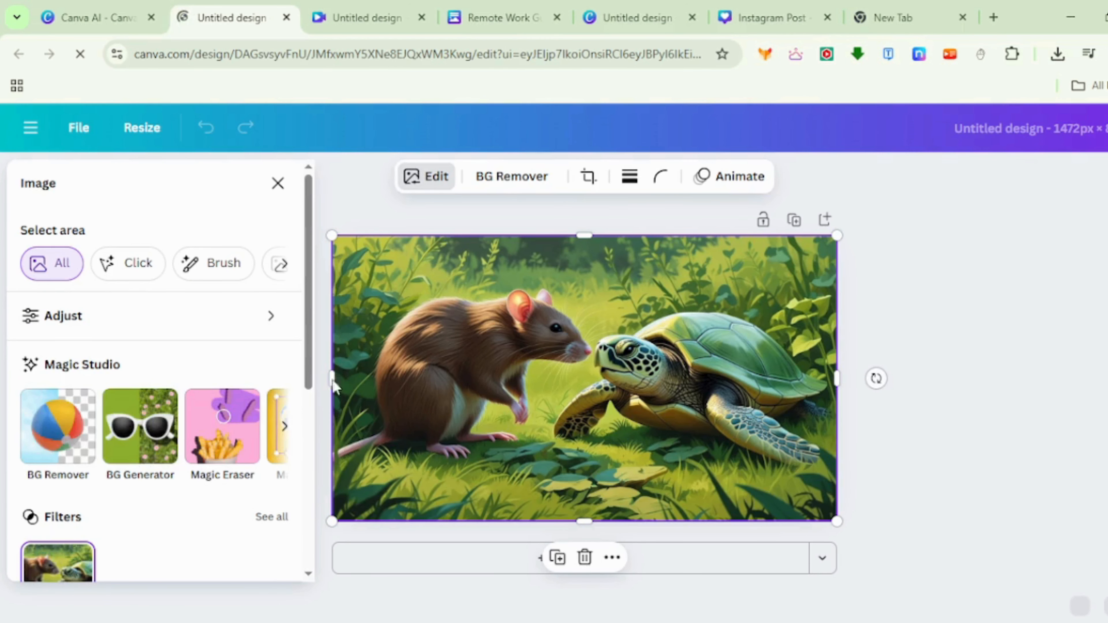
click(281, 188)
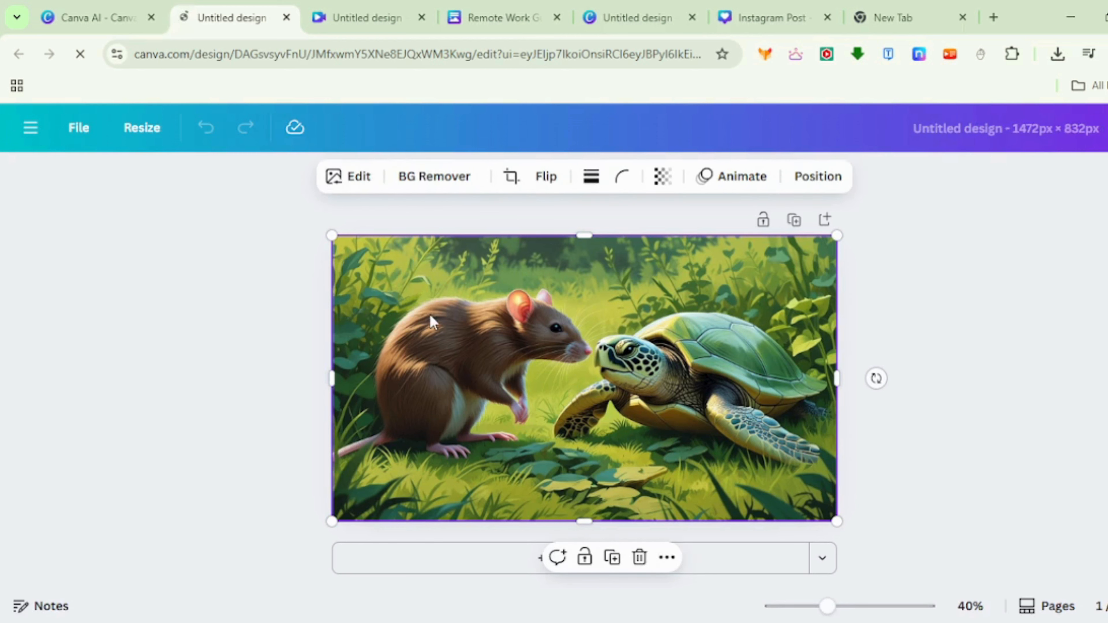
- Add a second page to the design and place a default heading on it
key(ctrl+Return)
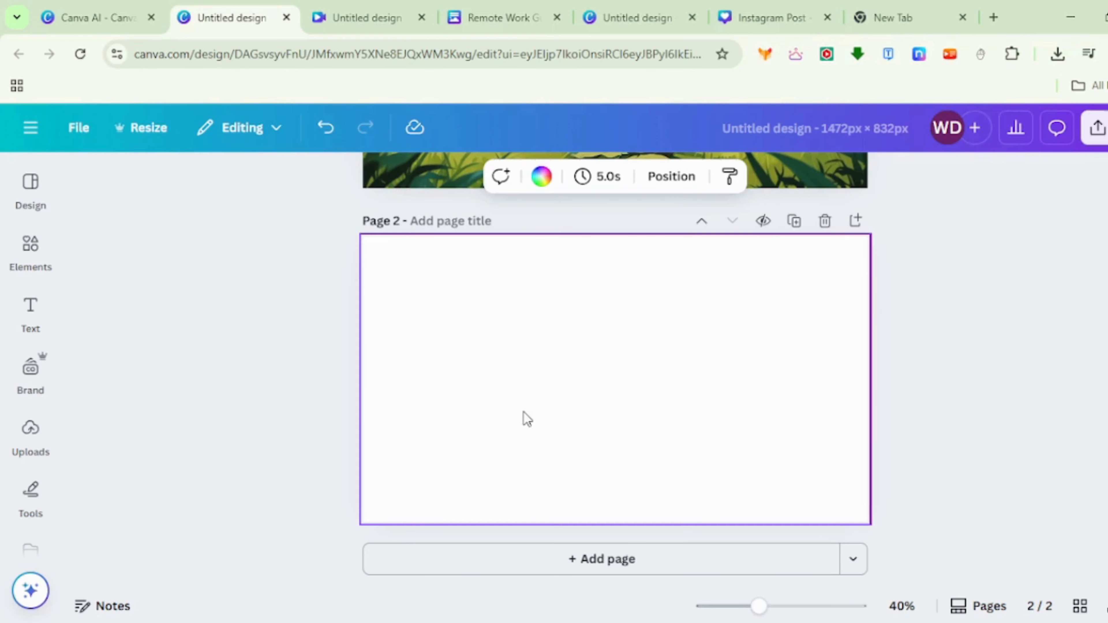
click(54, 334)
click(223, 436)
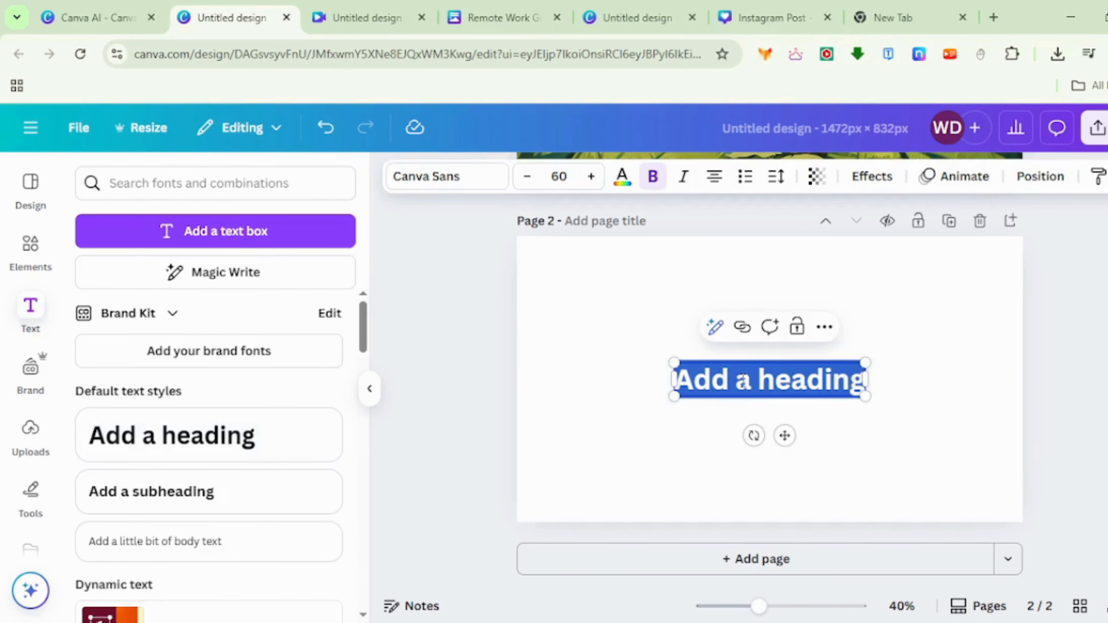
- Generate a paragraph from the heading using Transform text with the prompt "prompt on education", and add the result below
click(714, 327)
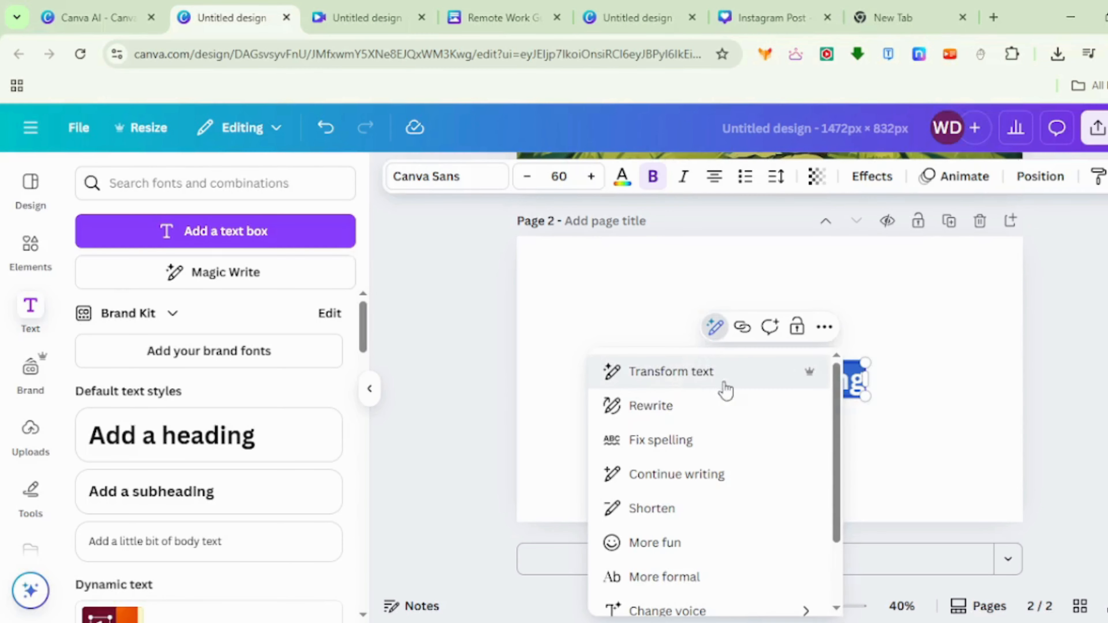
click(695, 378)
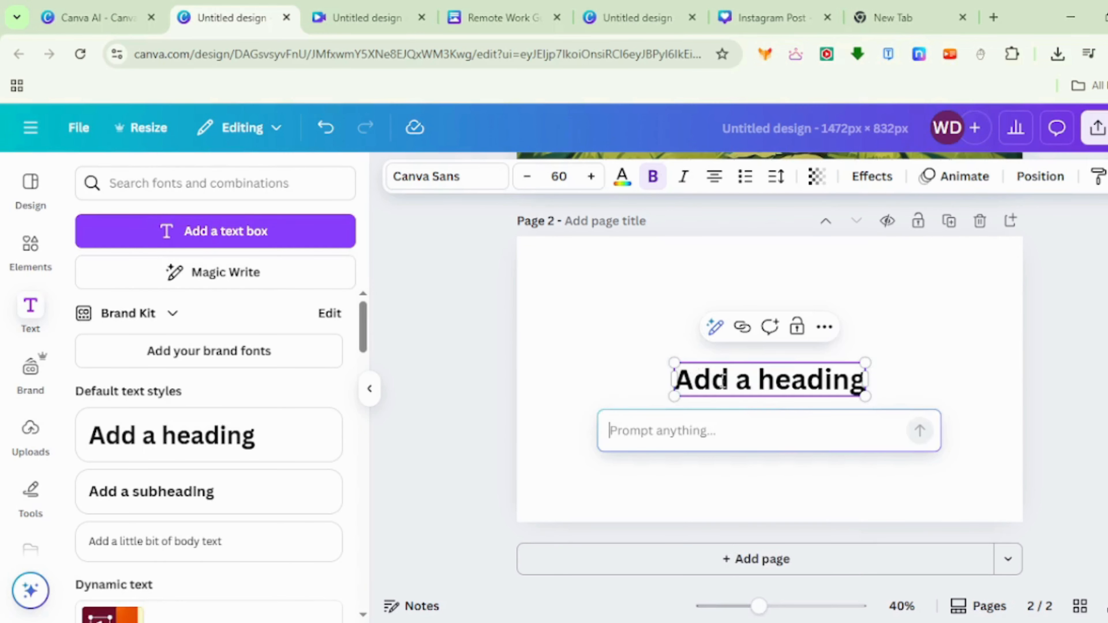
text(prompt on educat)
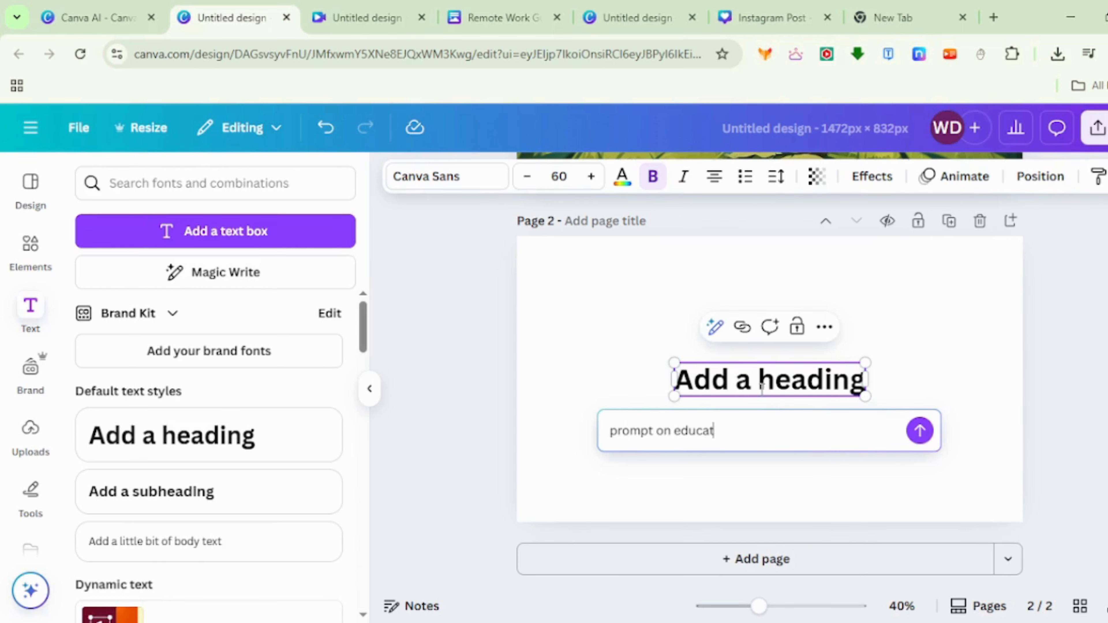
text(ion)
key(Return)
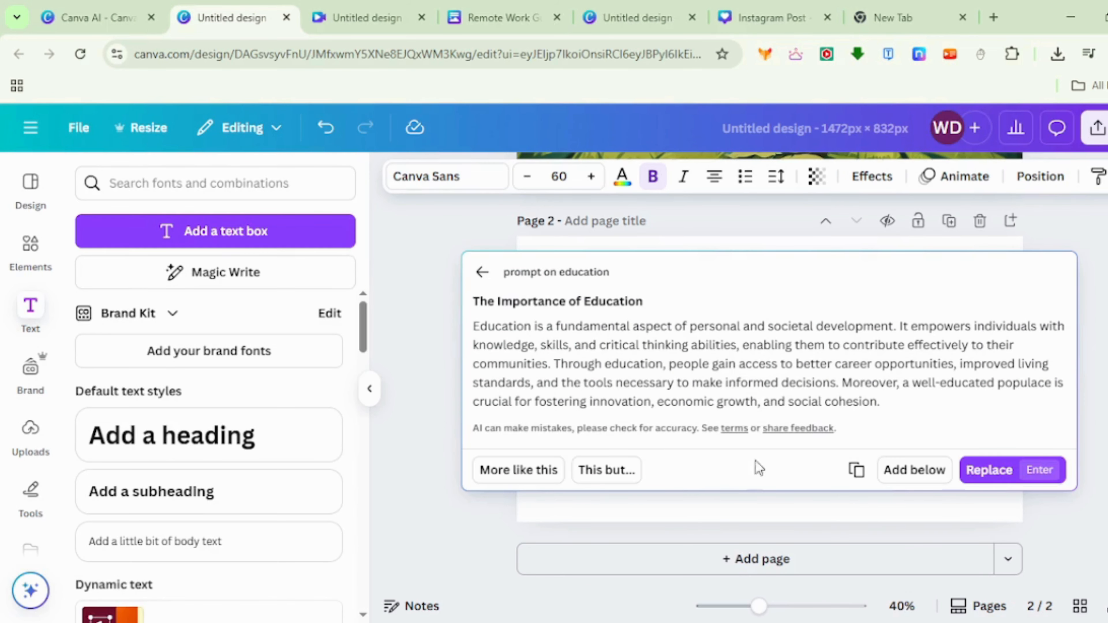
click(911, 477)
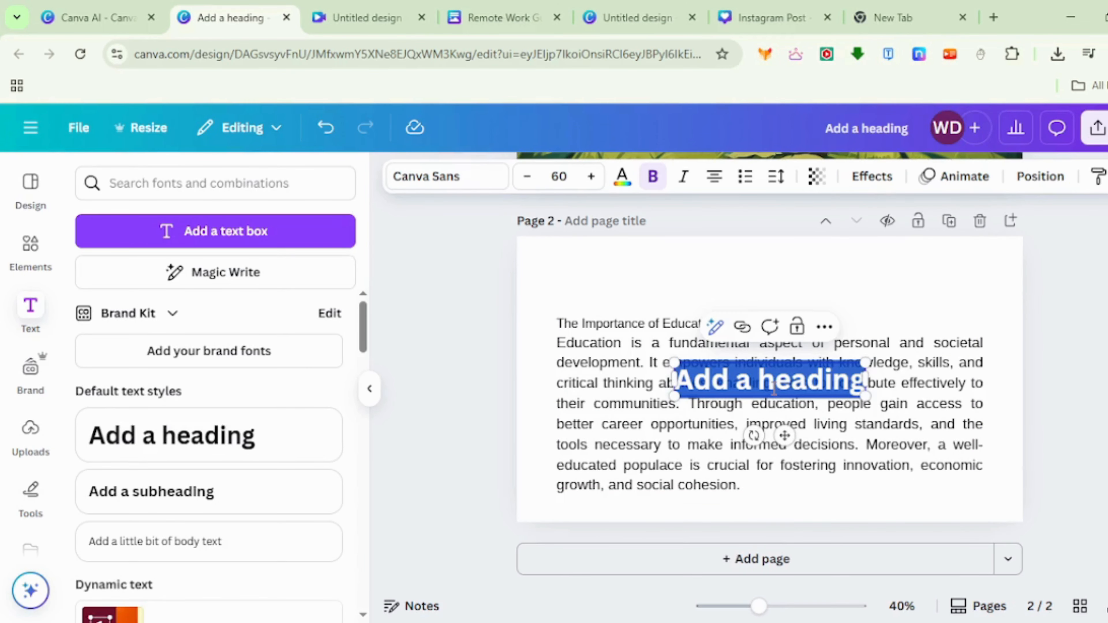
- Replace the heading text on page 2 with "education" and set it in uppercase
text(educat)
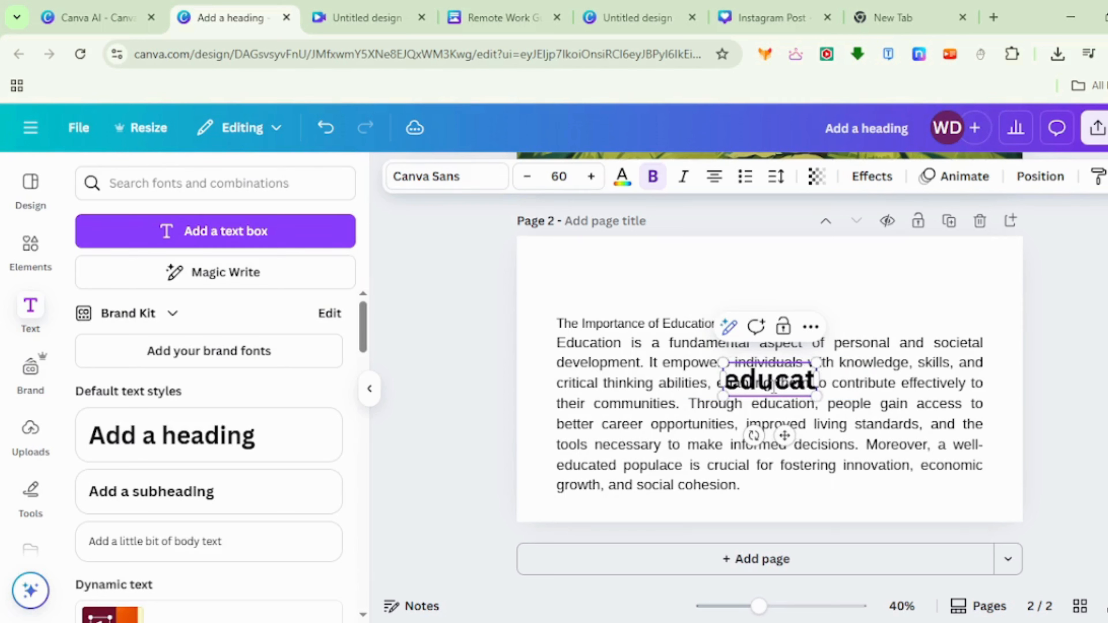
text(ion)
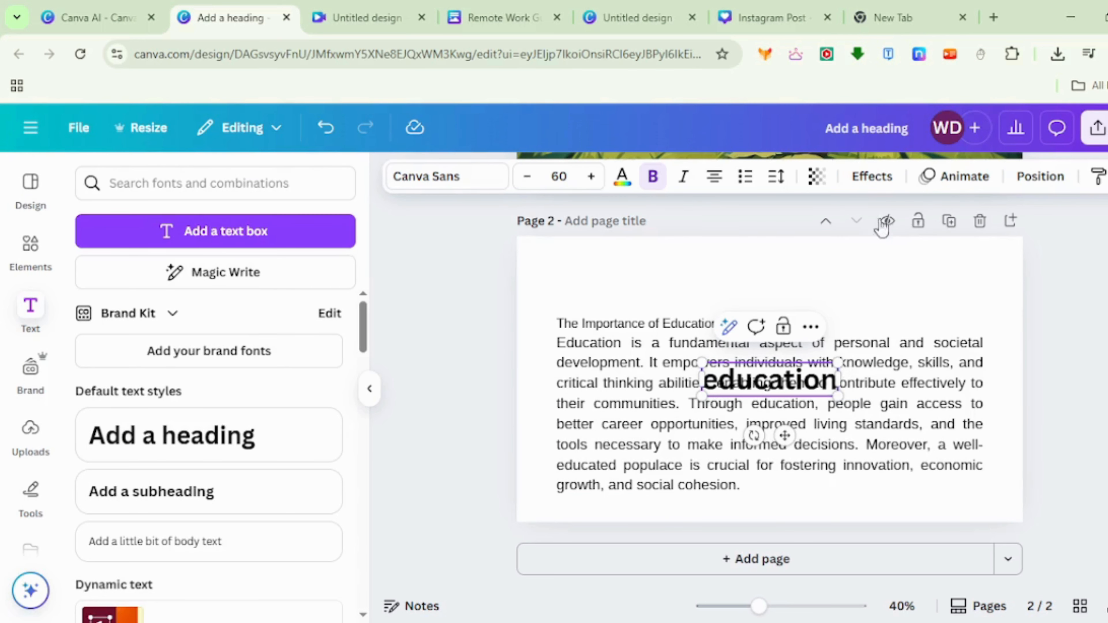
click(1106, 176)
click(1100, 223)
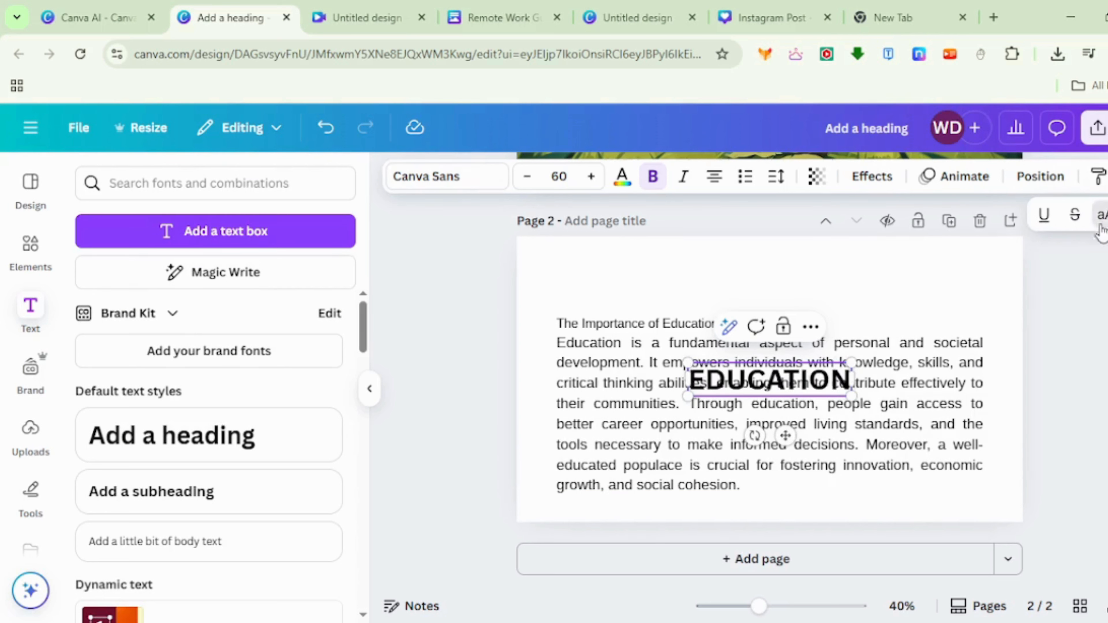
- Shift the education paragraph slightly on page 2 and move the heading above it
click(1091, 348)
drag(900, 380, 891, 380)
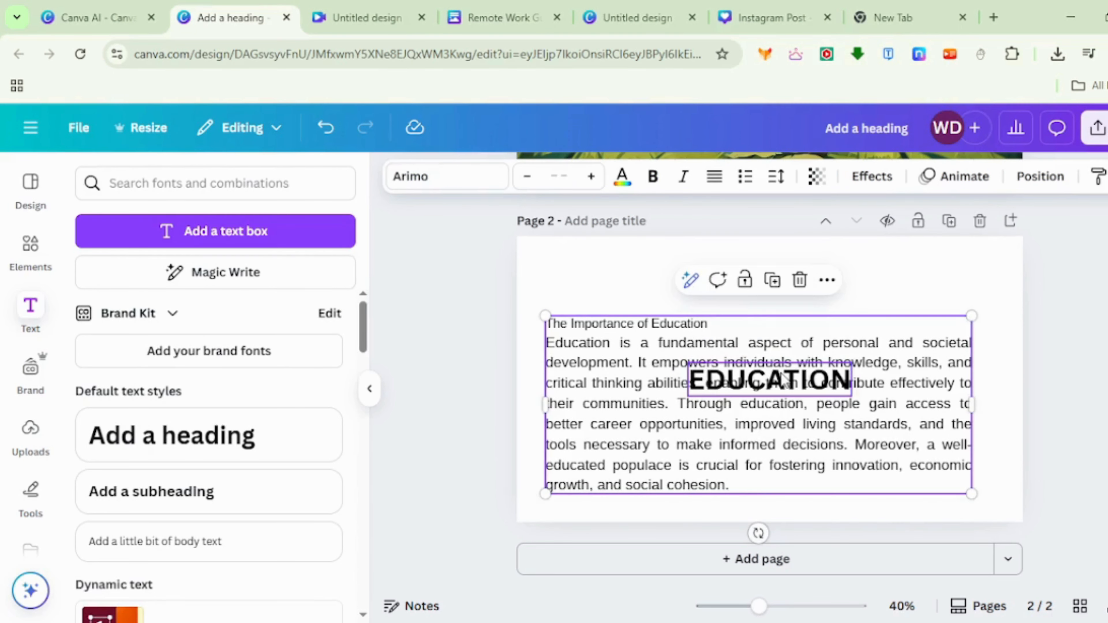
drag(780, 371, 750, 272)
- Add a third page and insert the business handshake photo found by searching the photo elements for "images"
click(618, 561)
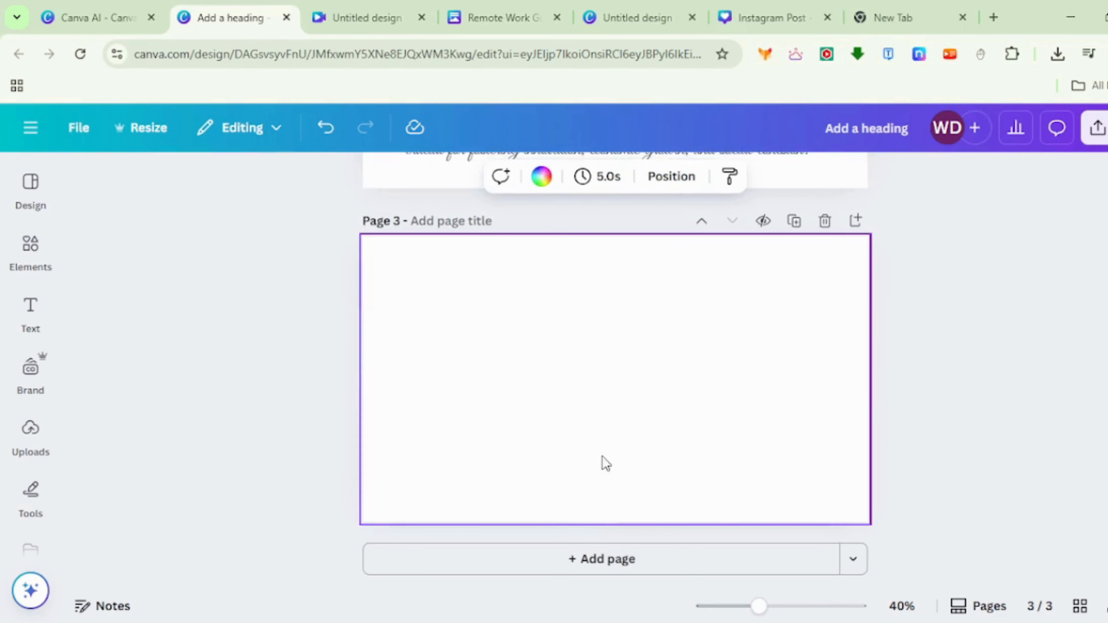
click(27, 275)
click(153, 181)
text(images)
key(Return)
click(253, 223)
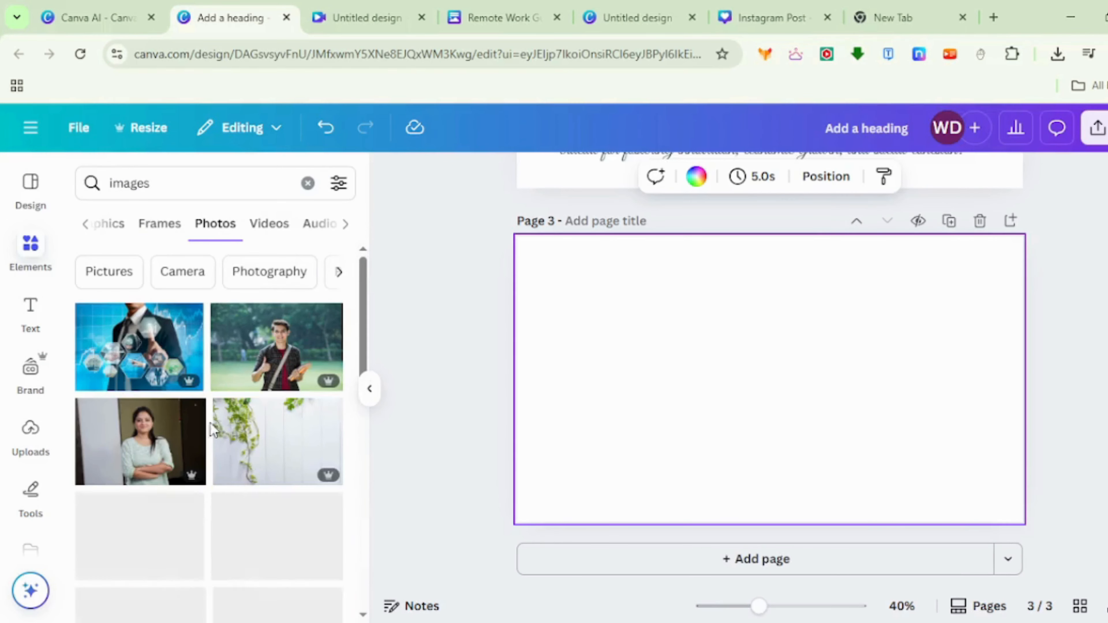
scroll(209, 436, down, 5)
scroll(208, 490, down, 10)
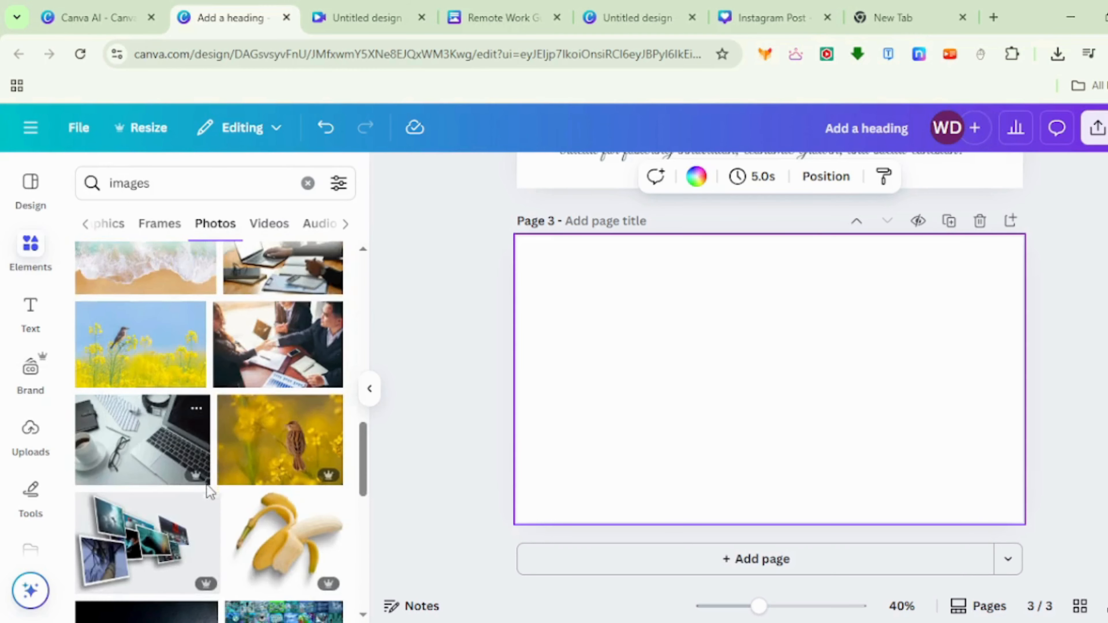
click(278, 345)
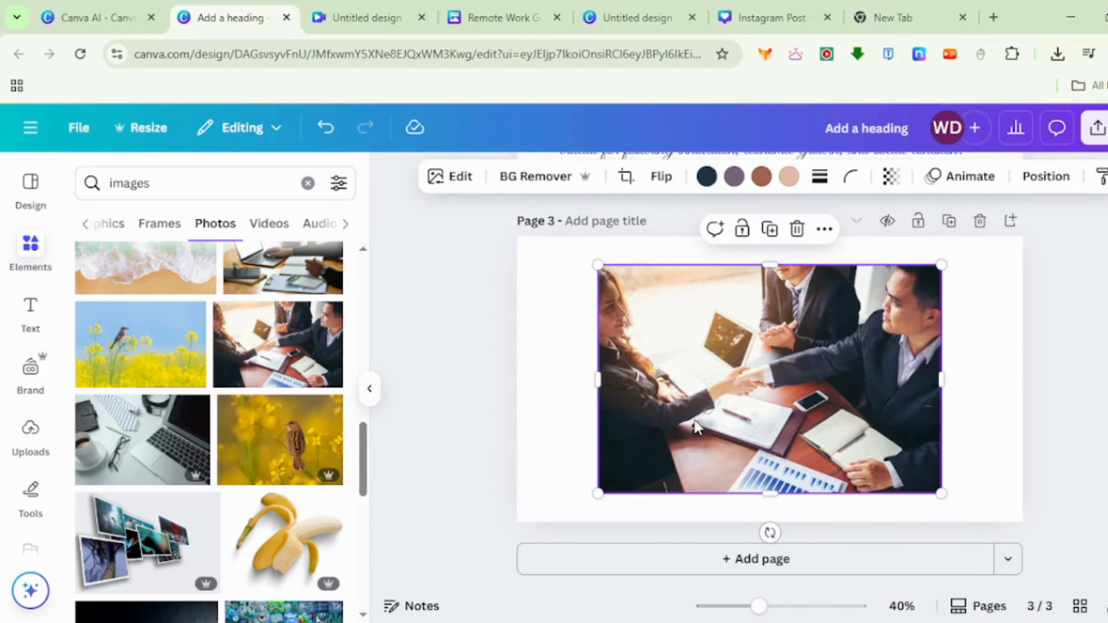
- Move the handshake photo to the page's upper-left corner, then enlarge and crop it to fill page 3
click(370, 388)
drag(629, 418, 555, 390)
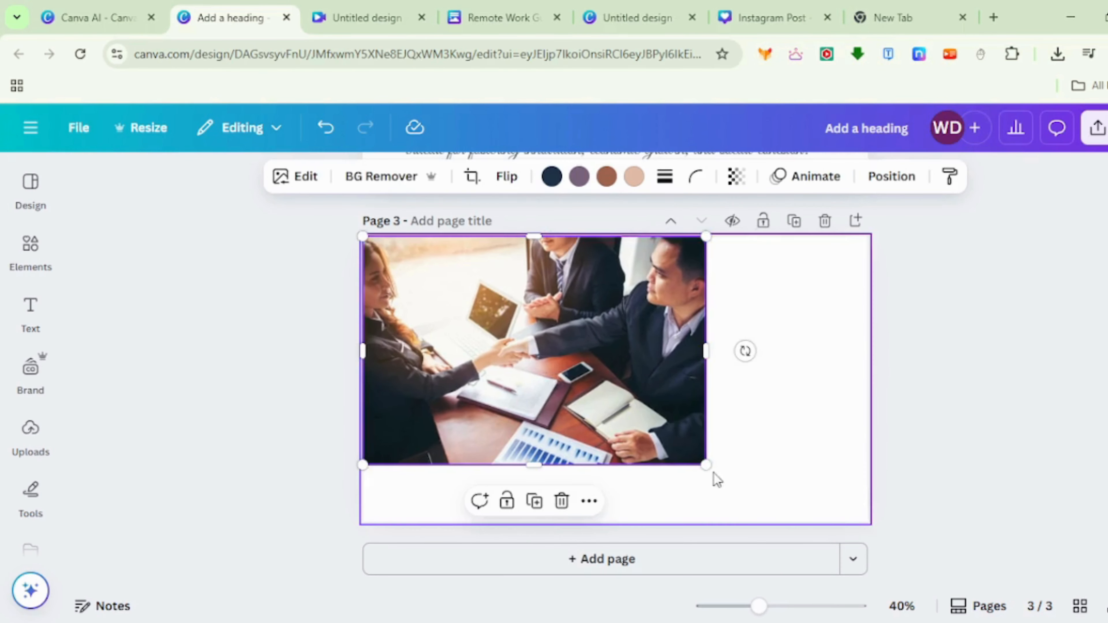
drag(714, 466, 935, 485)
click(935, 484)
click(616, 500)
drag(615, 573, 615, 518)
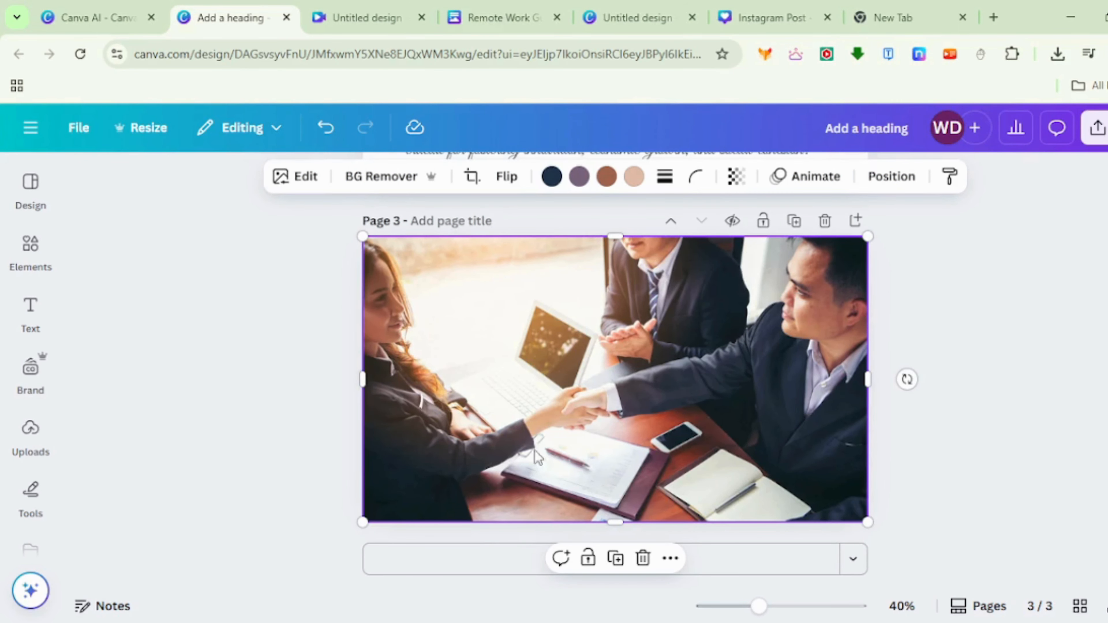
- Remove the handshake photo's background, generate a new one with the description "garden", and keep the second variation
click(301, 179)
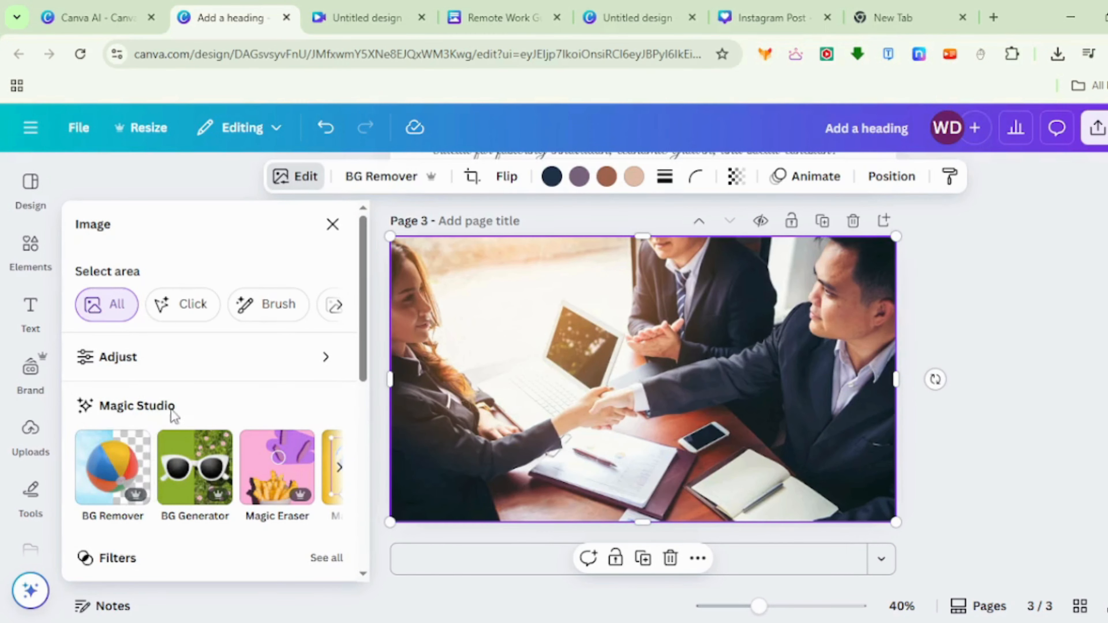
click(107, 482)
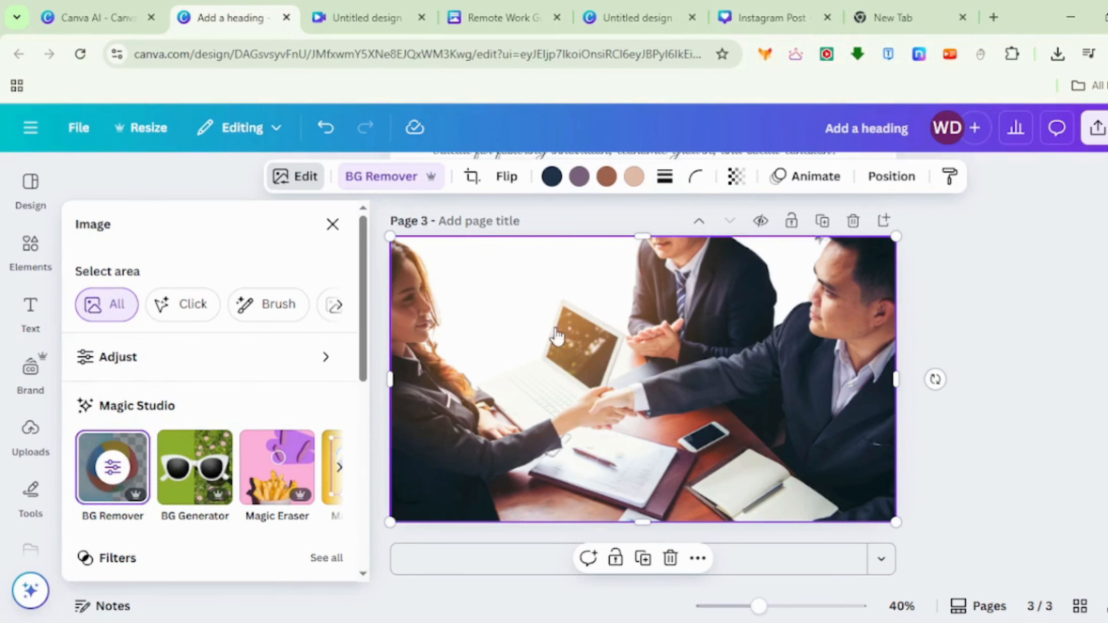
click(190, 492)
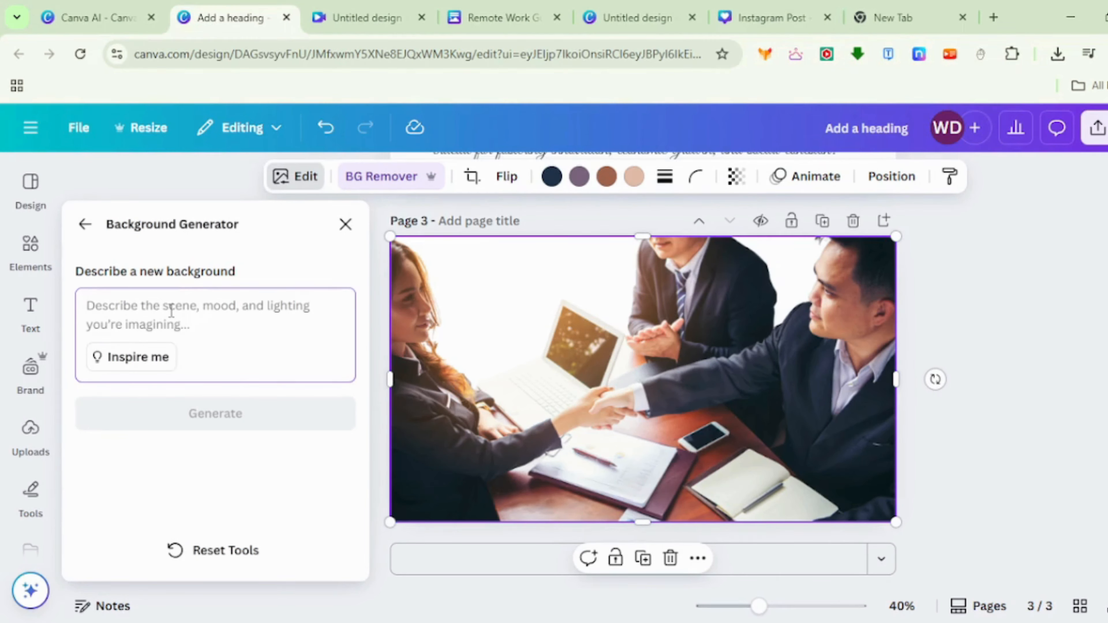
text(garden)
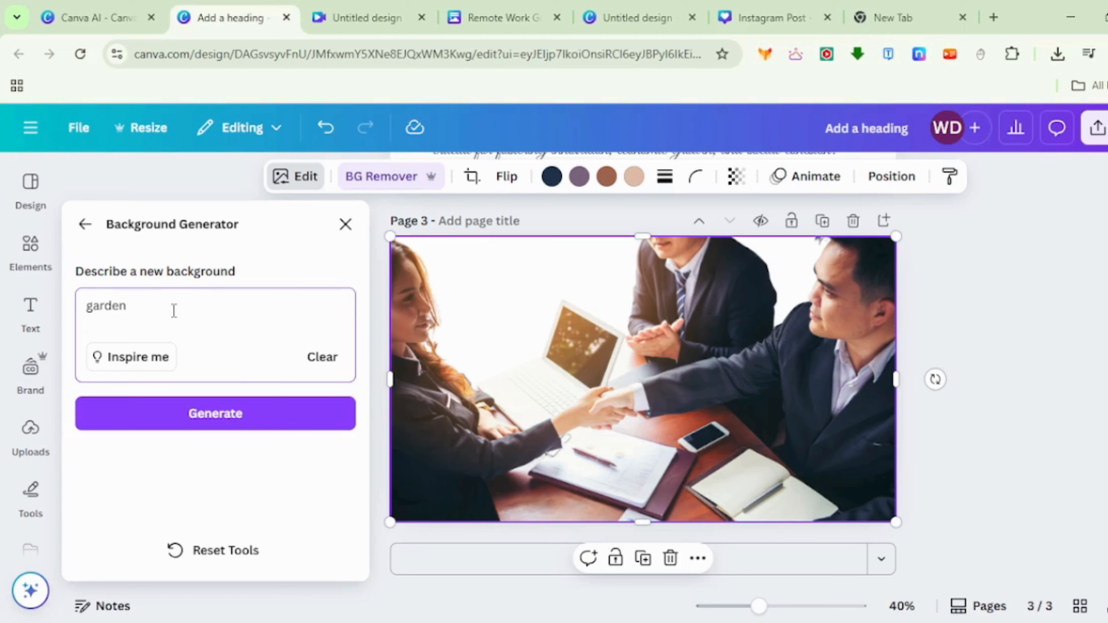
click(270, 416)
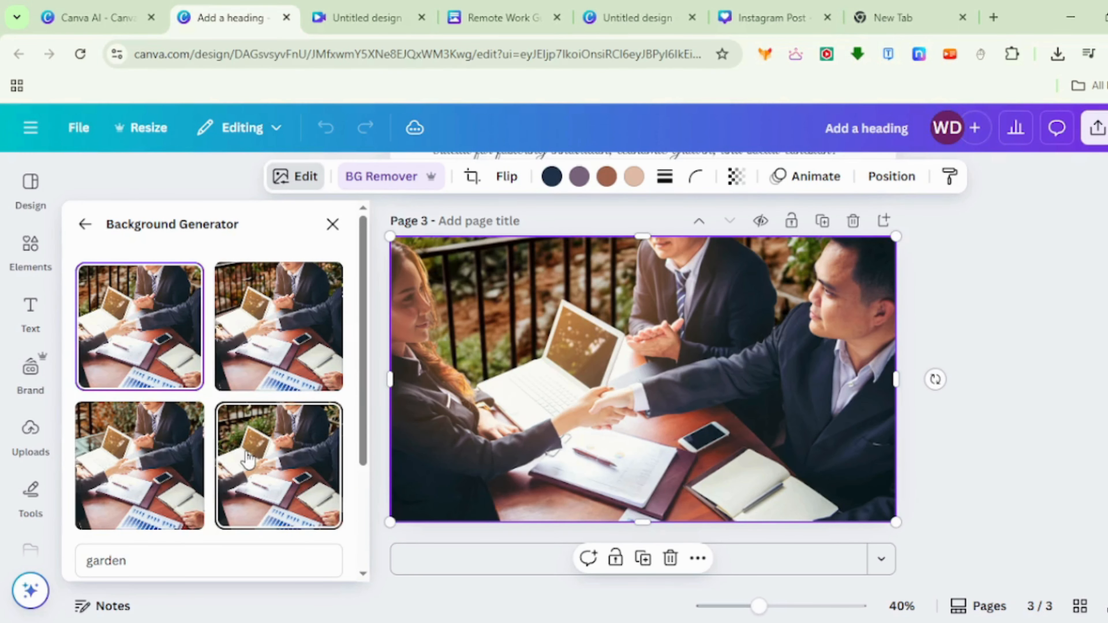
click(246, 462)
click(247, 340)
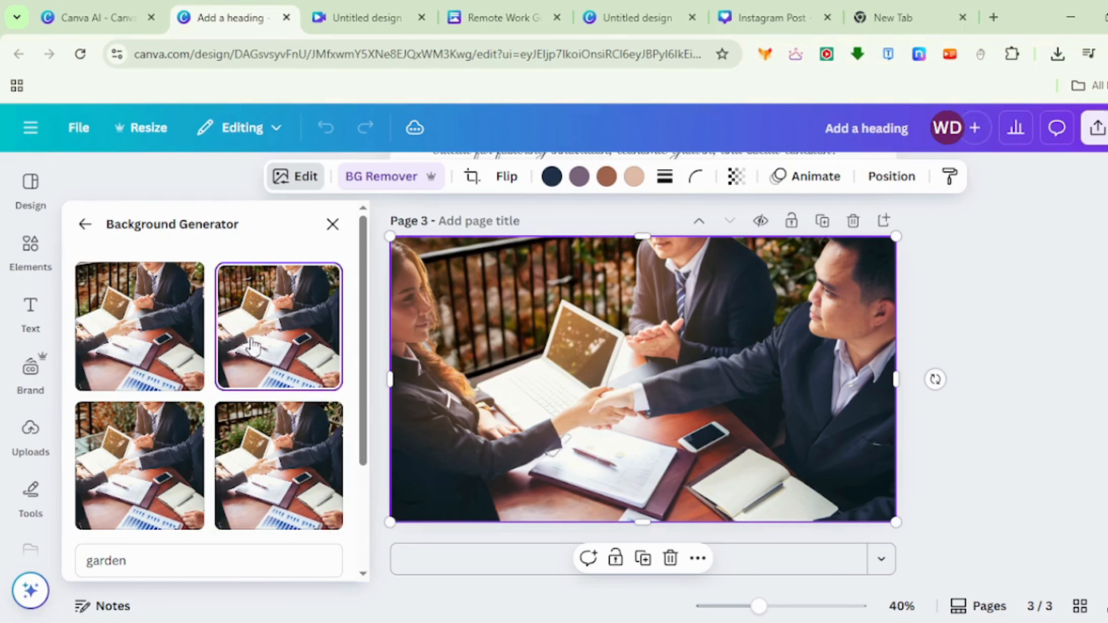
click(333, 224)
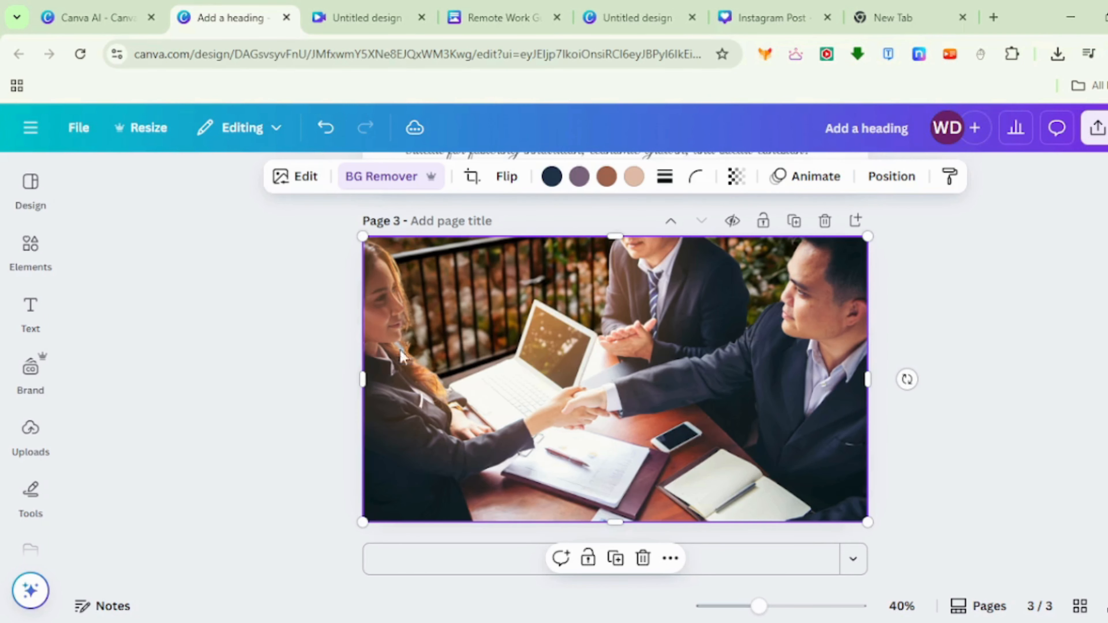
- Erase the mobile phone from the table in the handshake photo with the Magic Eraser brush
click(301, 177)
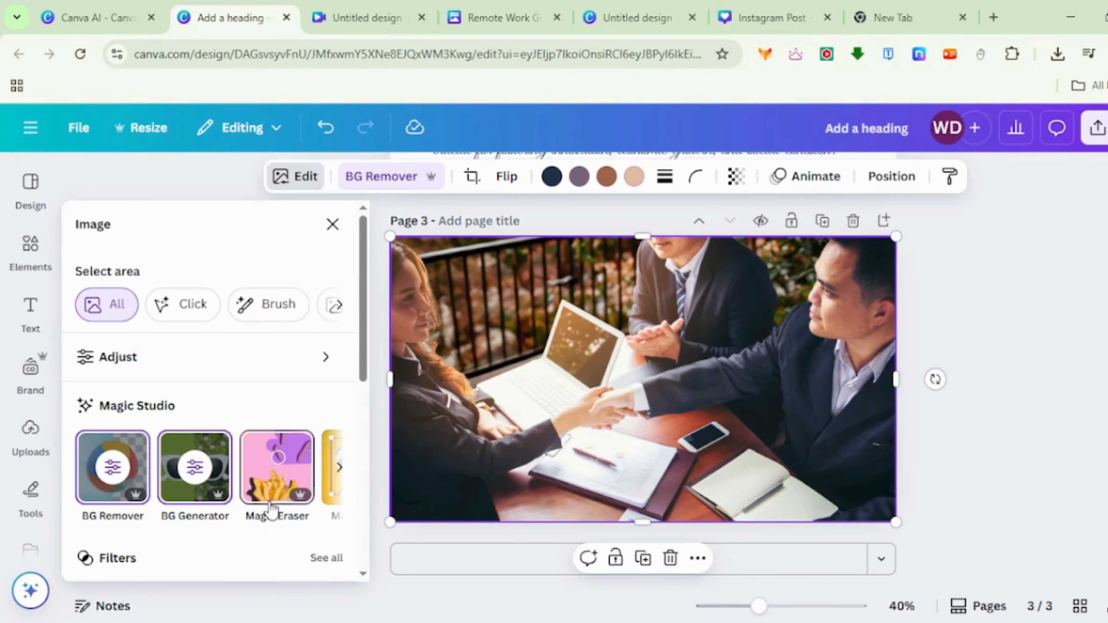
click(272, 508)
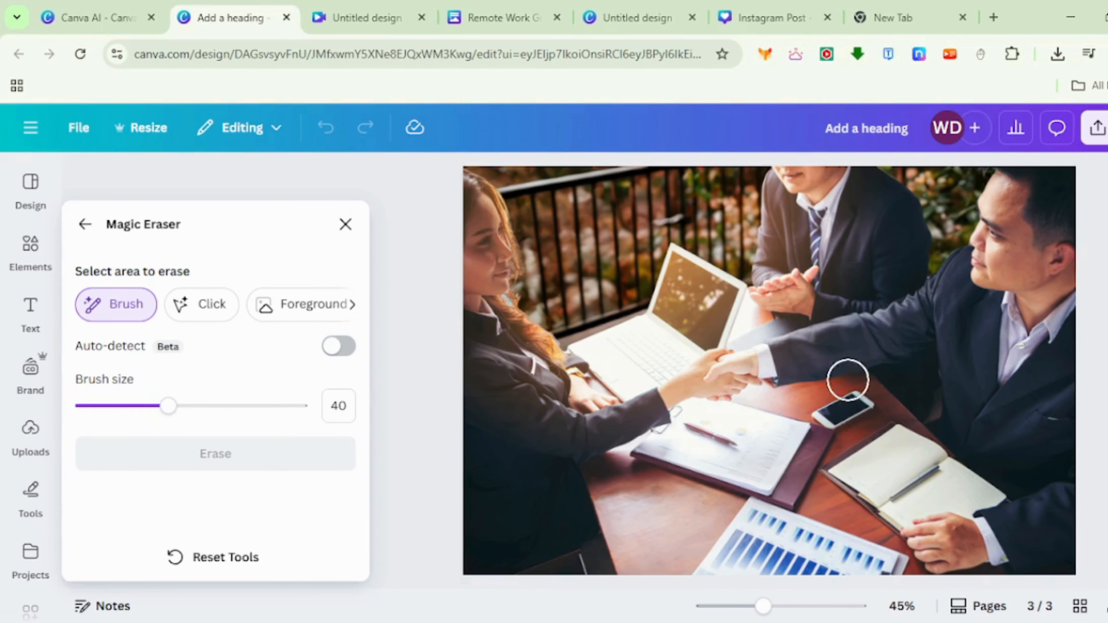
mouse_move(848, 378)
mouse_down()
mouse_move(868, 397)
mouse_move(837, 415)
mouse_up()
click(267, 456)
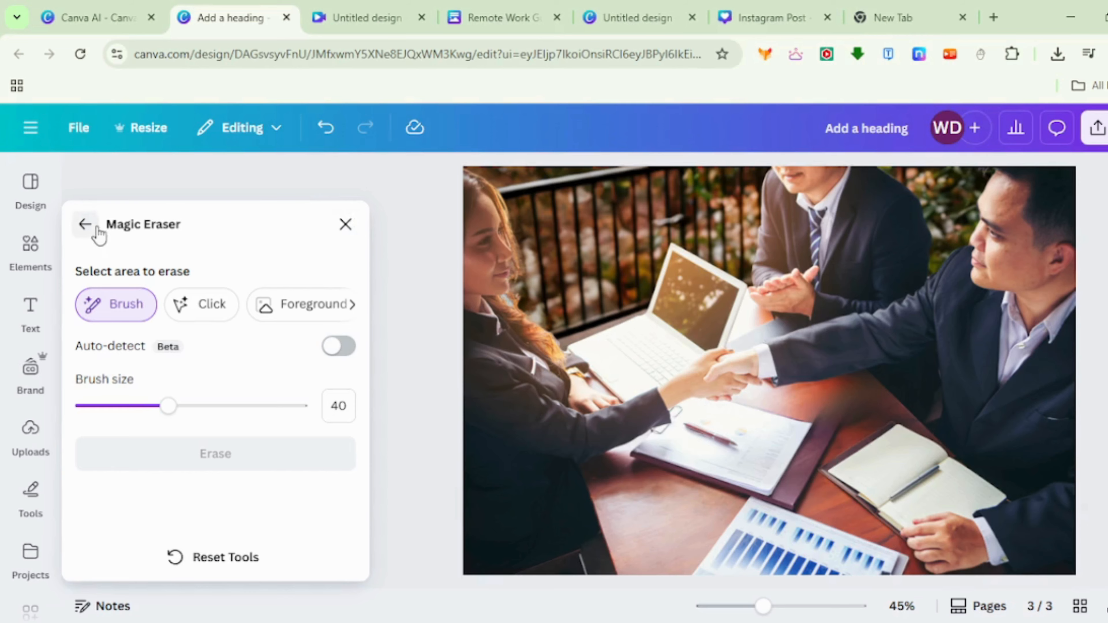
click(85, 224)
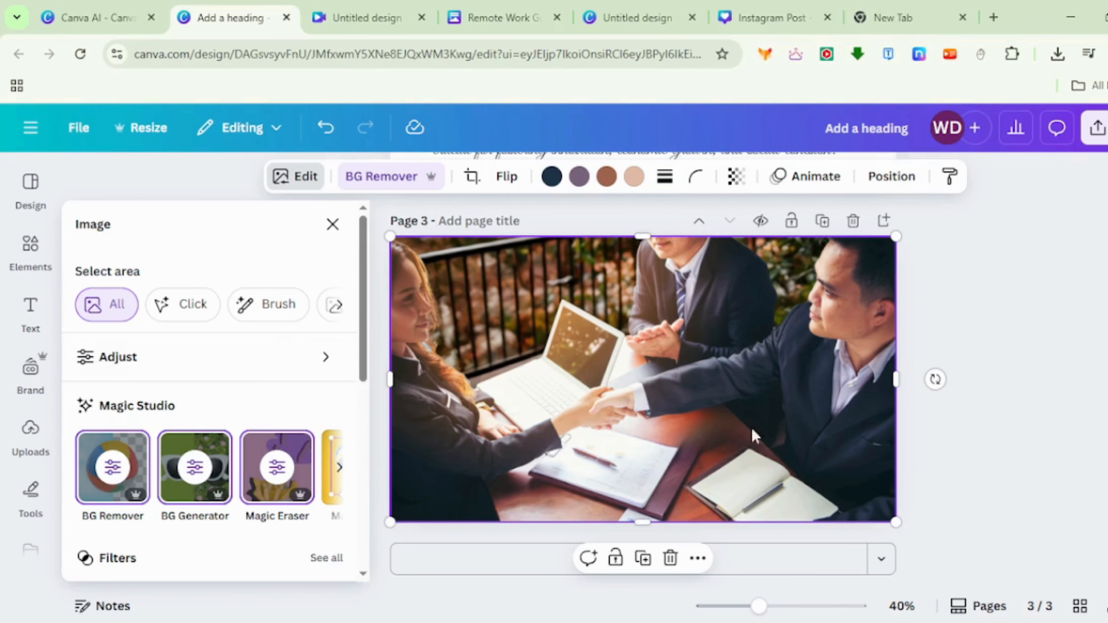
- Separate the open notebook from the handshake photo as its own element with Magic Grab
click(342, 468)
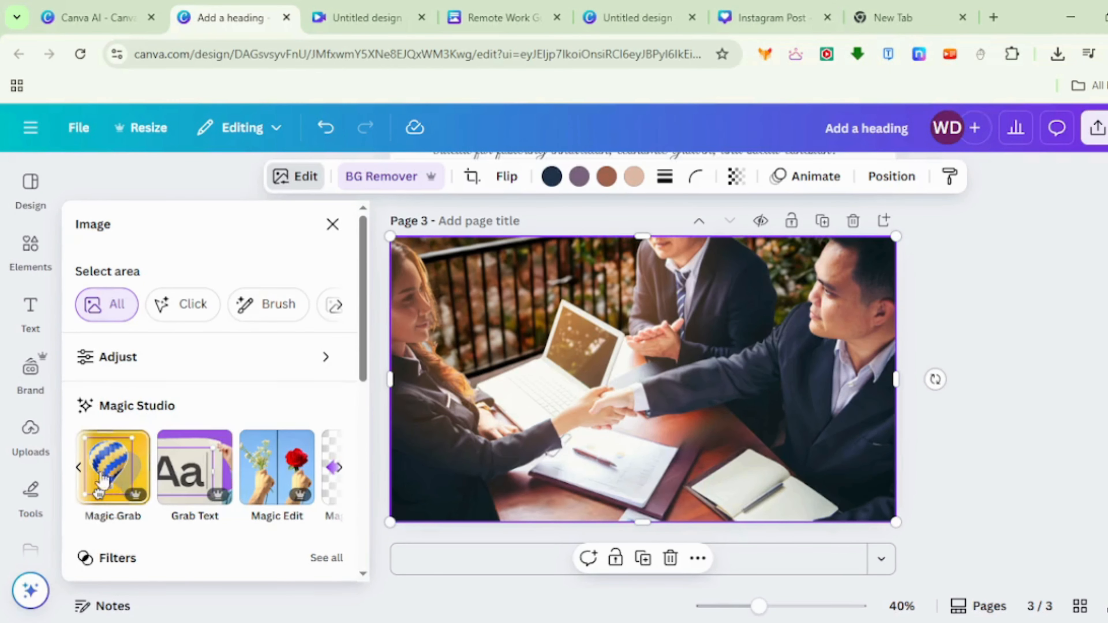
click(104, 489)
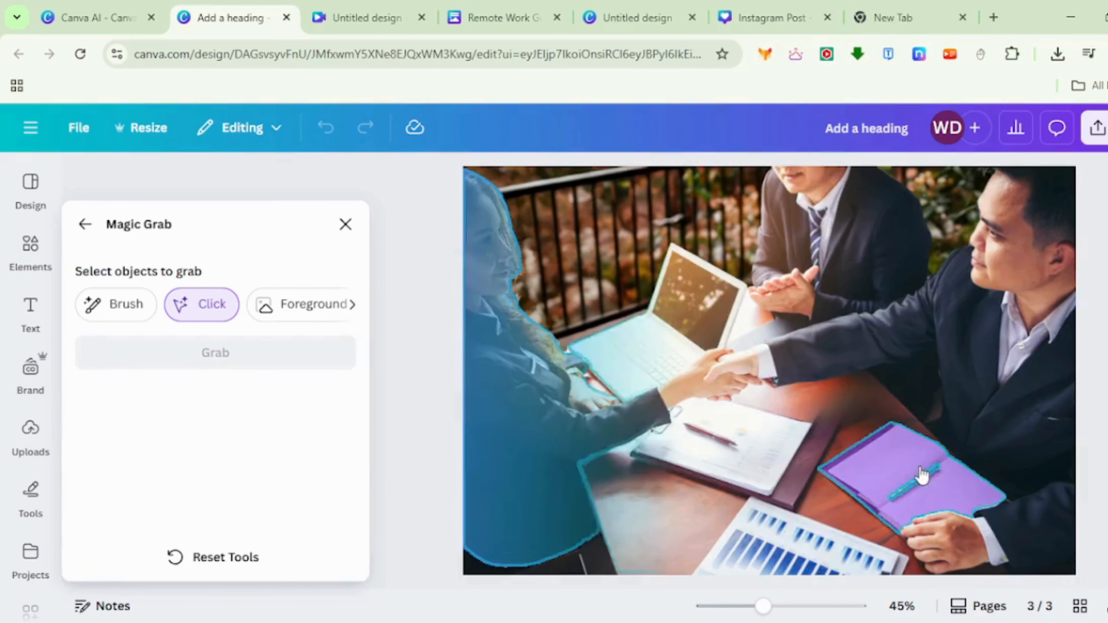
click(920, 479)
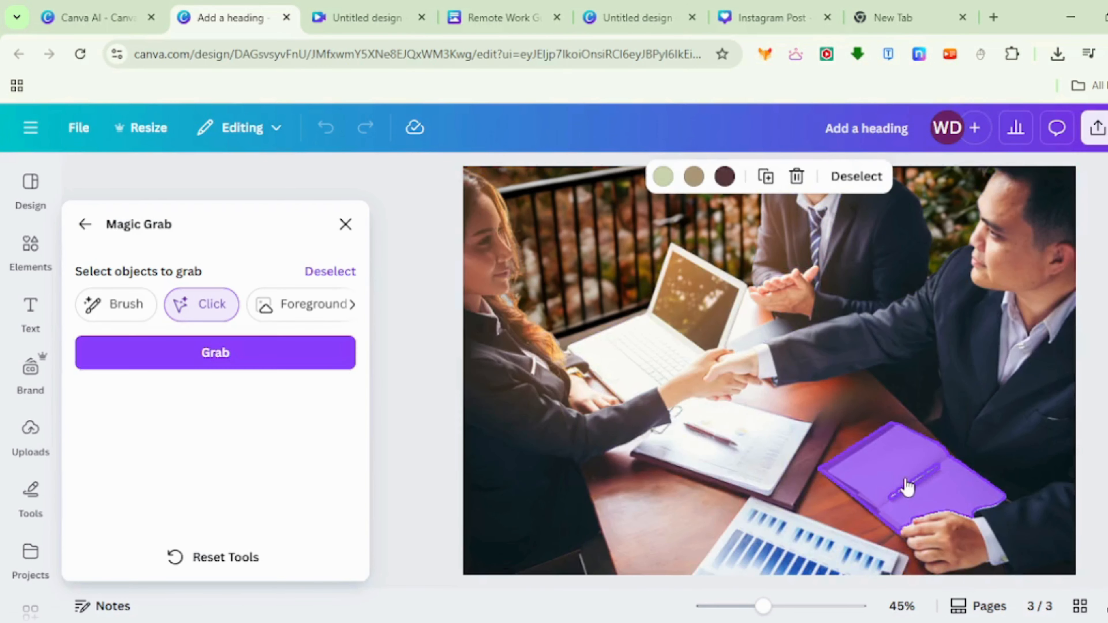
click(324, 365)
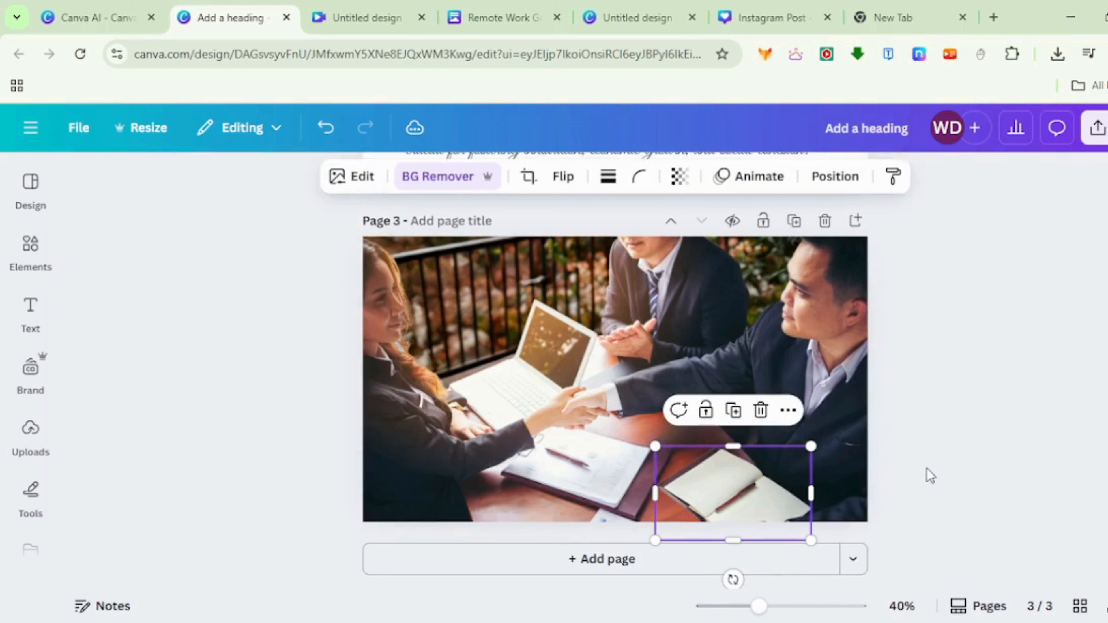
- Move the separated notebook across the table to below the papers, and start Magic Edit on the handshake photo
drag(751, 490, 548, 503)
click(642, 509)
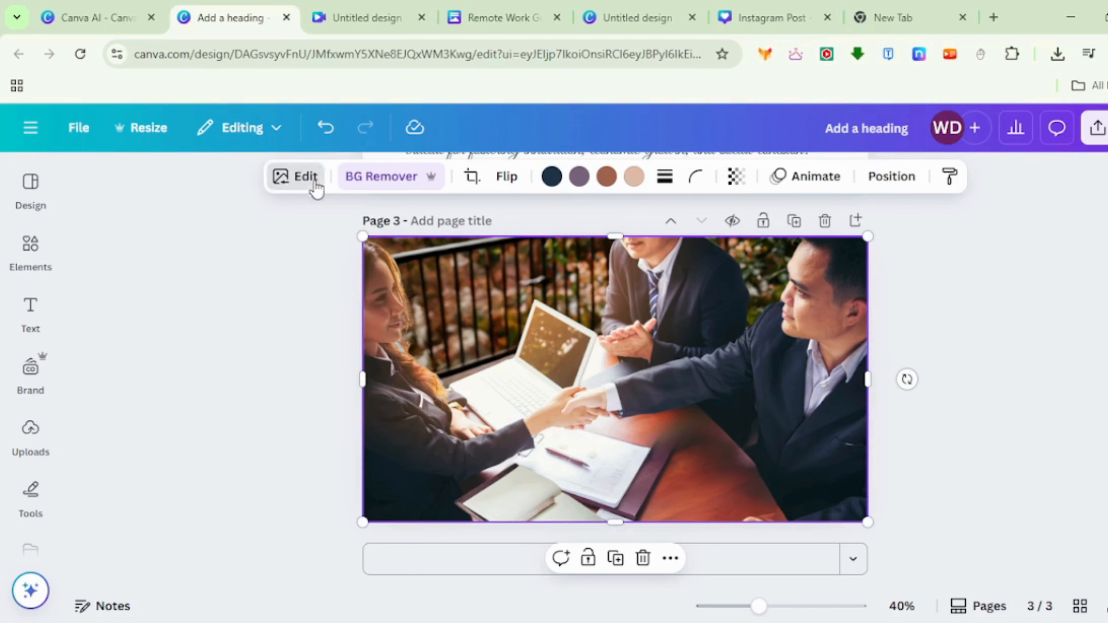
click(317, 197)
click(336, 470)
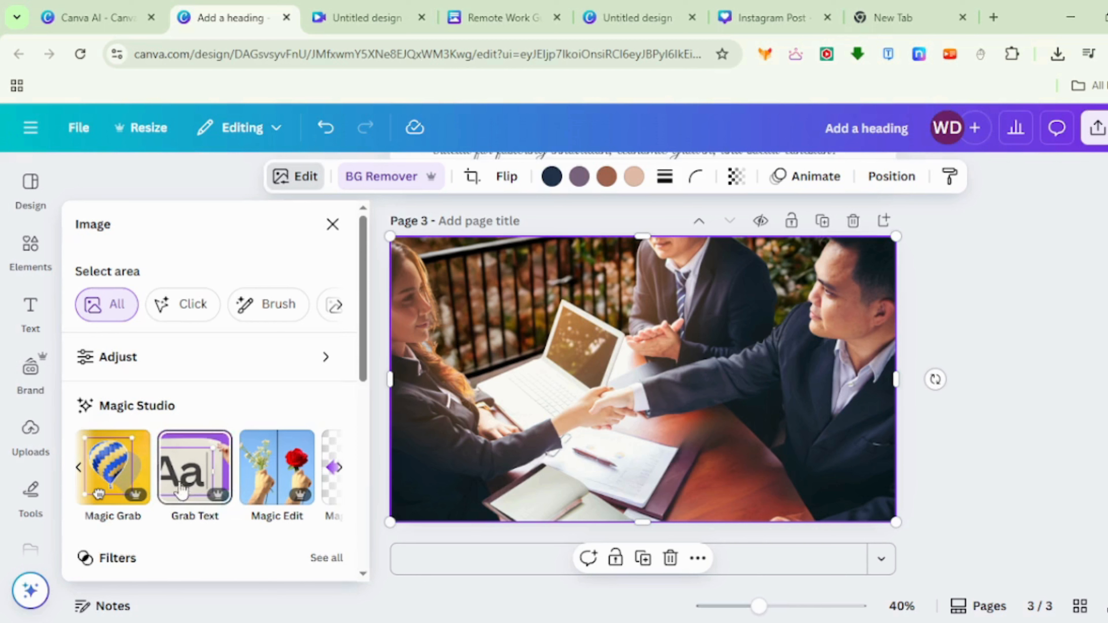
click(278, 468)
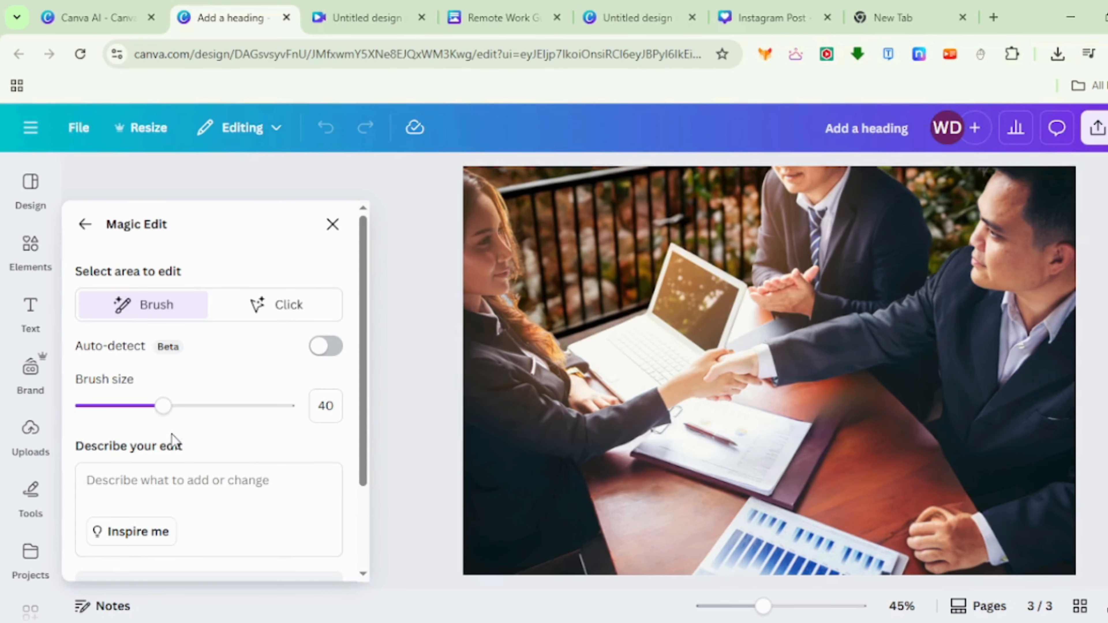
- Brush three spots on the table, generate the edit "add 3 coffe cup", and choose the fourth variation
scroll(196, 449, down, 2)
click(175, 406)
text(add 3 coffe cup)
drag(890, 452, 881, 449)
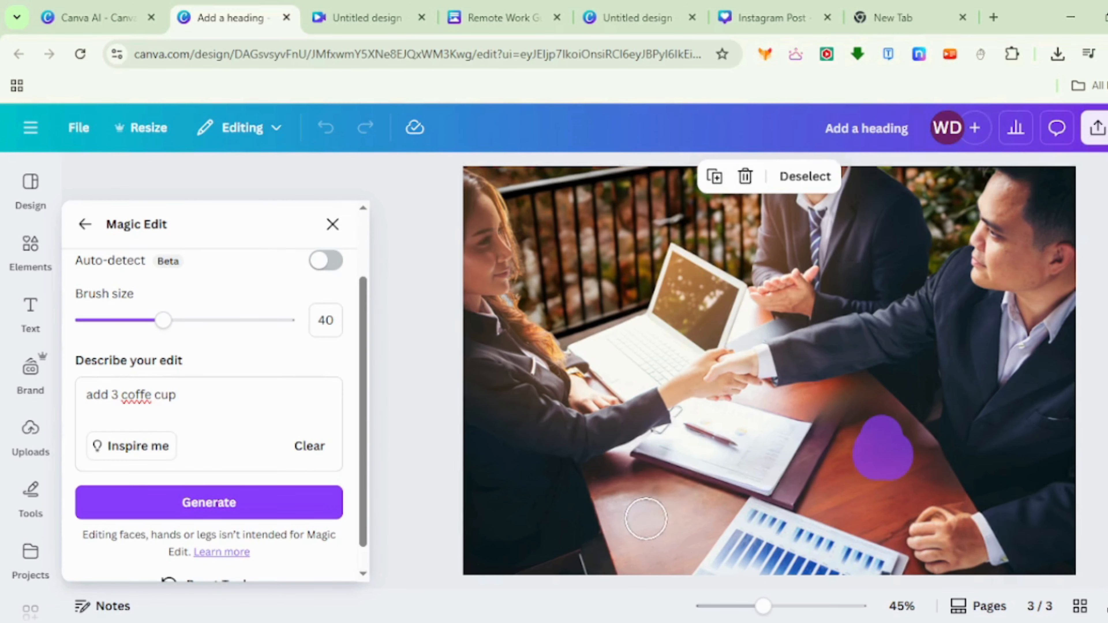
drag(646, 523, 665, 521)
drag(837, 504, 848, 506)
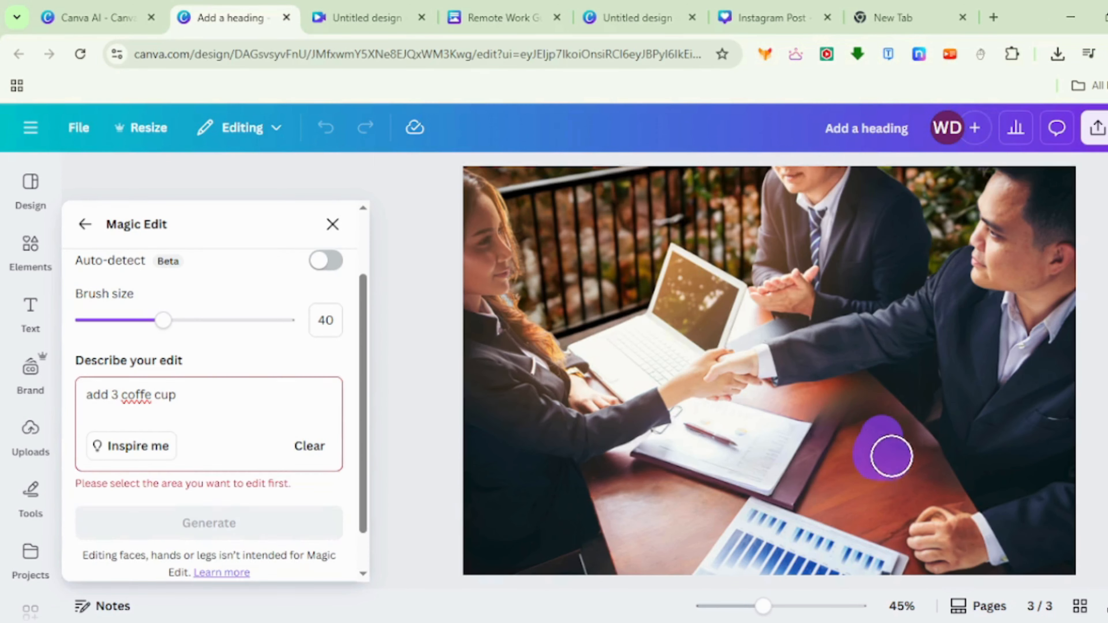
drag(890, 455, 892, 452)
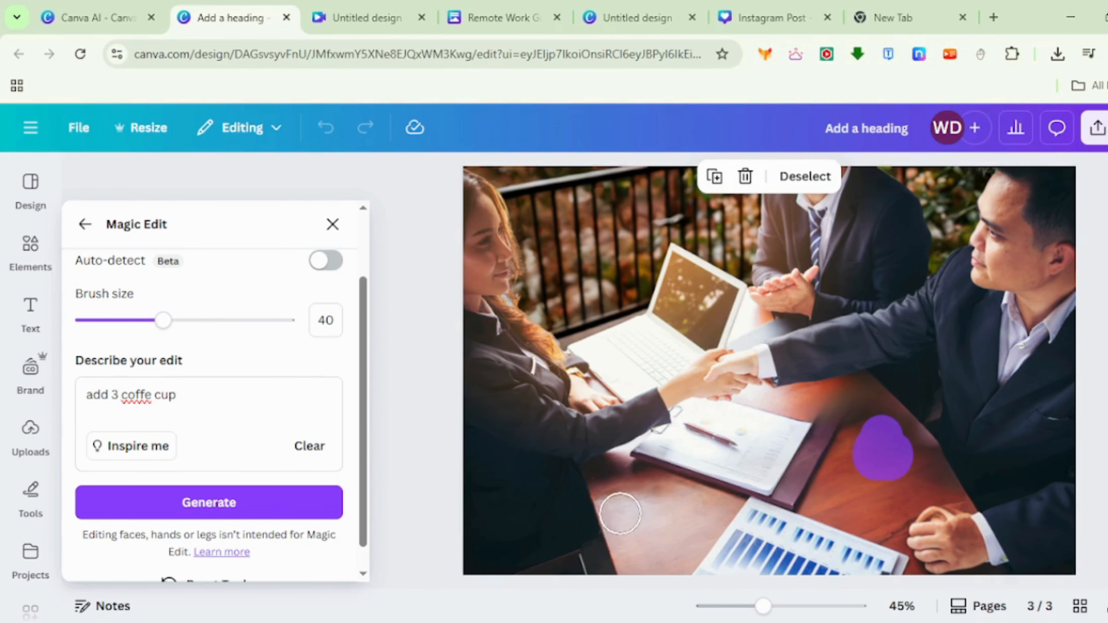
click(310, 509)
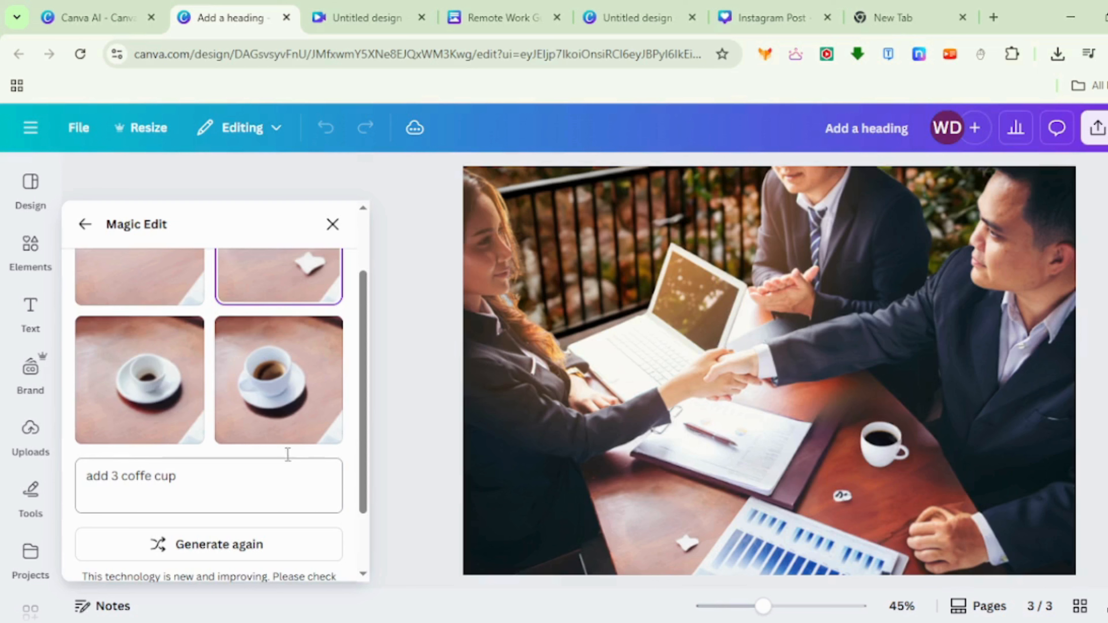
scroll(258, 435, up, 2)
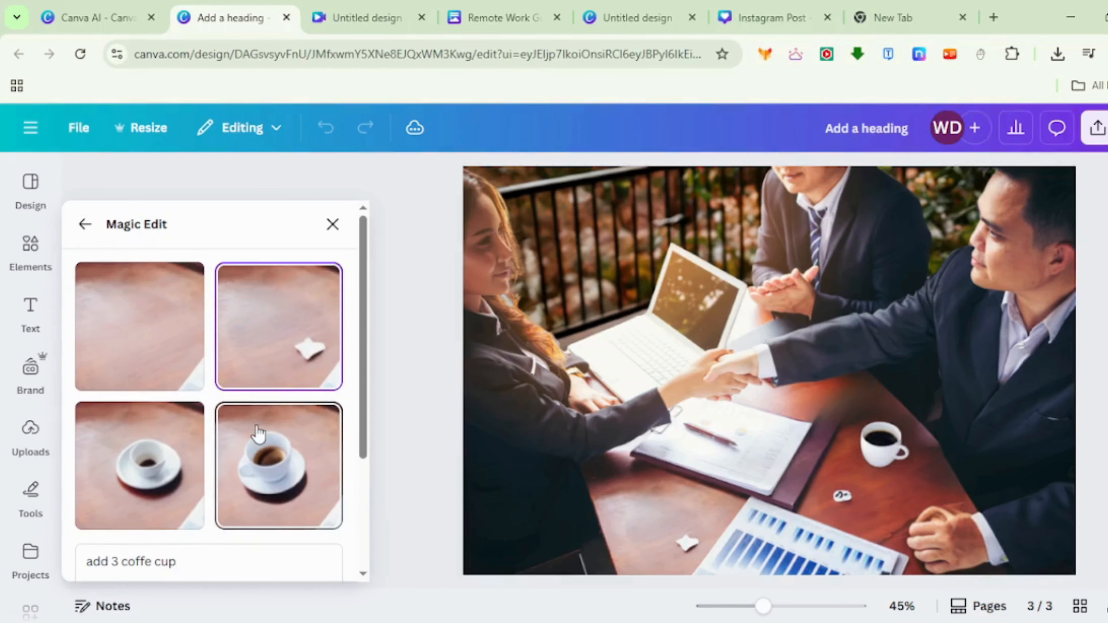
click(289, 504)
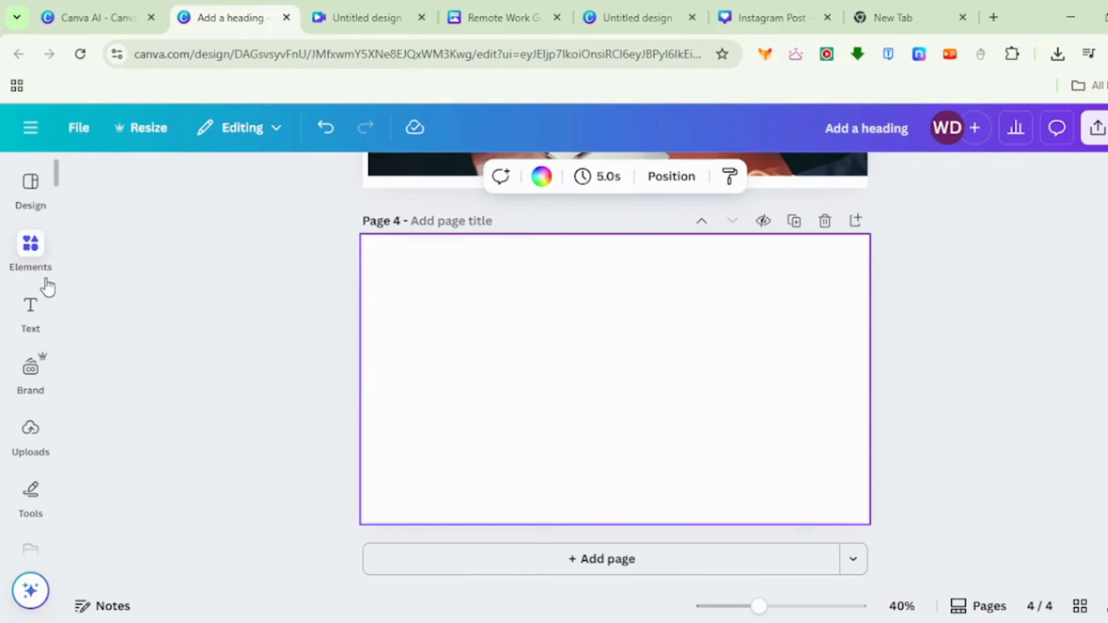
- Insert the photo of tilted floating pictures on new page 4, aligned to the upper-left corner at about two thirds of the page width
click(39, 275)
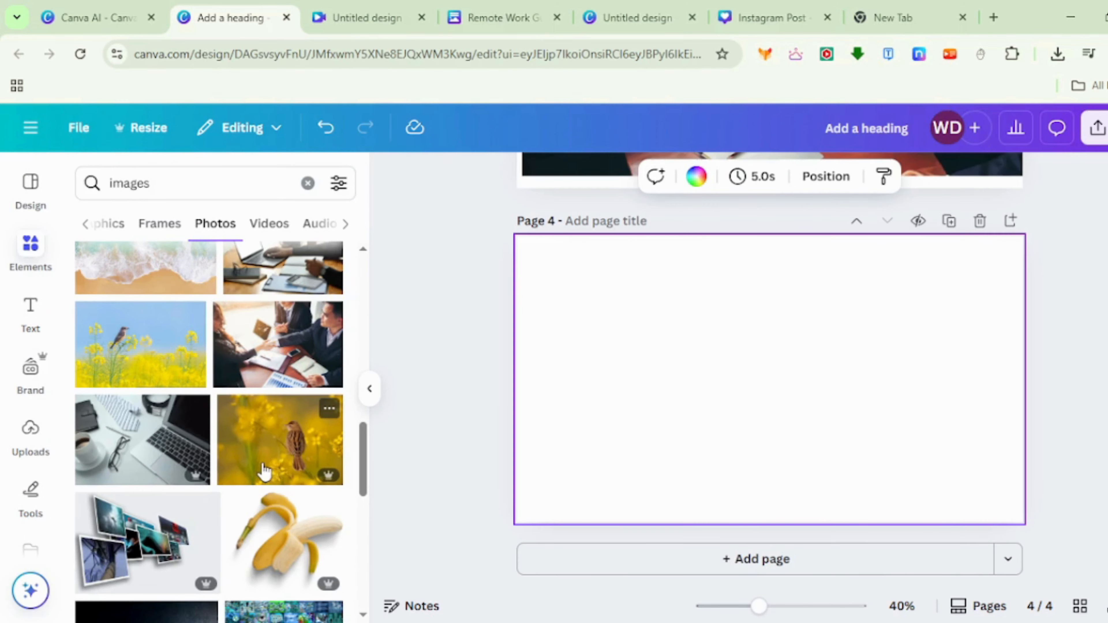
scroll(129, 456, down, 3)
click(131, 458)
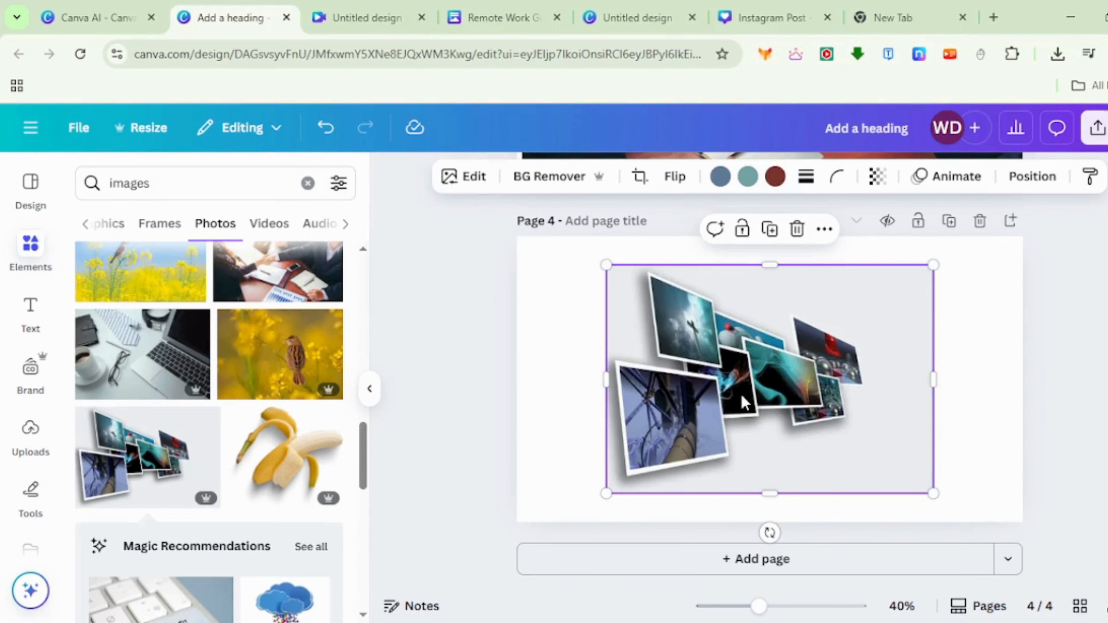
drag(740, 392, 653, 364)
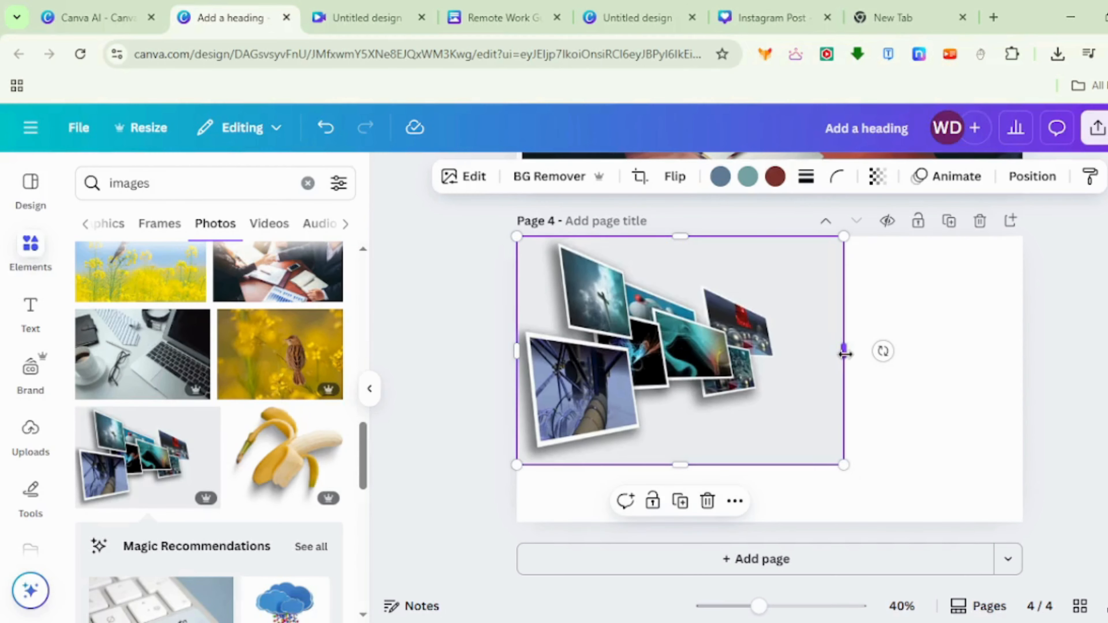
drag(843, 463, 1022, 587)
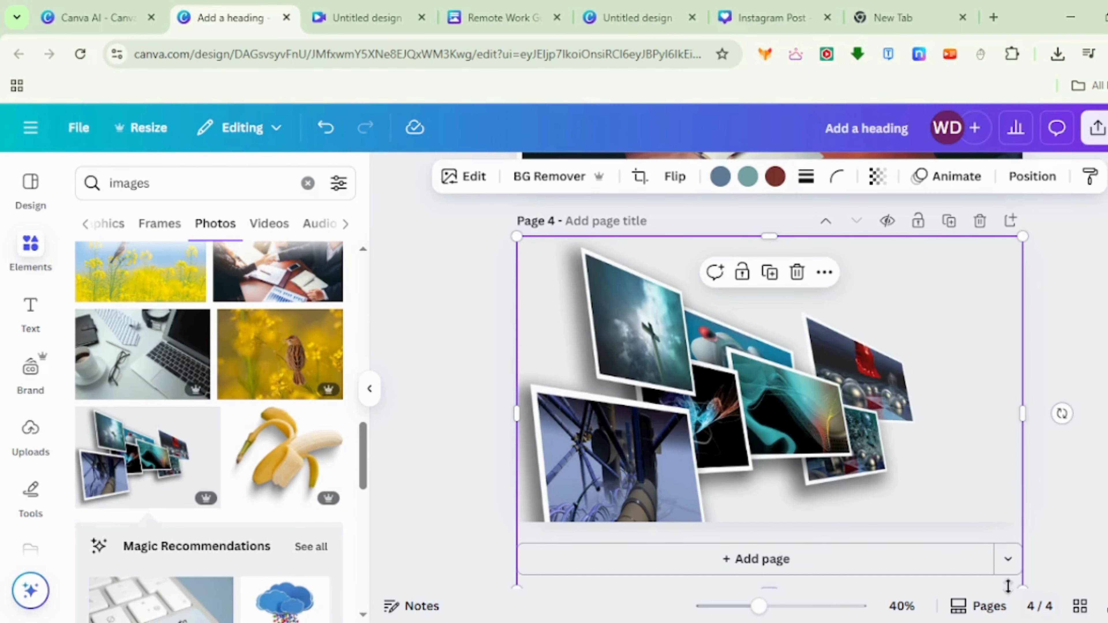
drag(1022, 587, 848, 468)
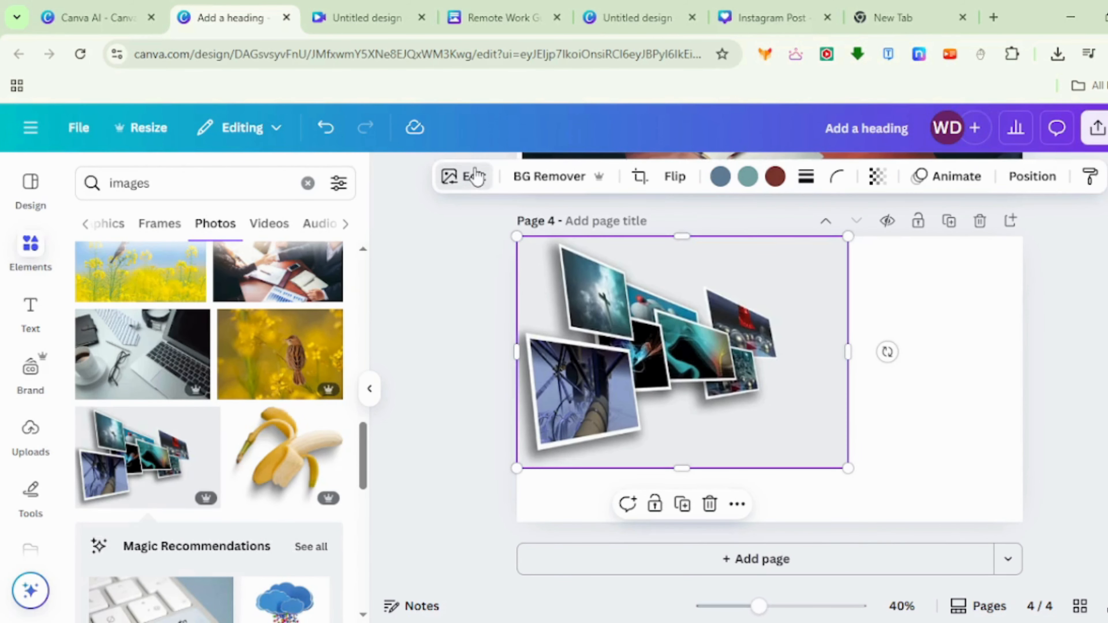
- Generate a freeform Magic Expand of the floating pictures photo, extending its frame to fill page 4
click(471, 181)
click(336, 421)
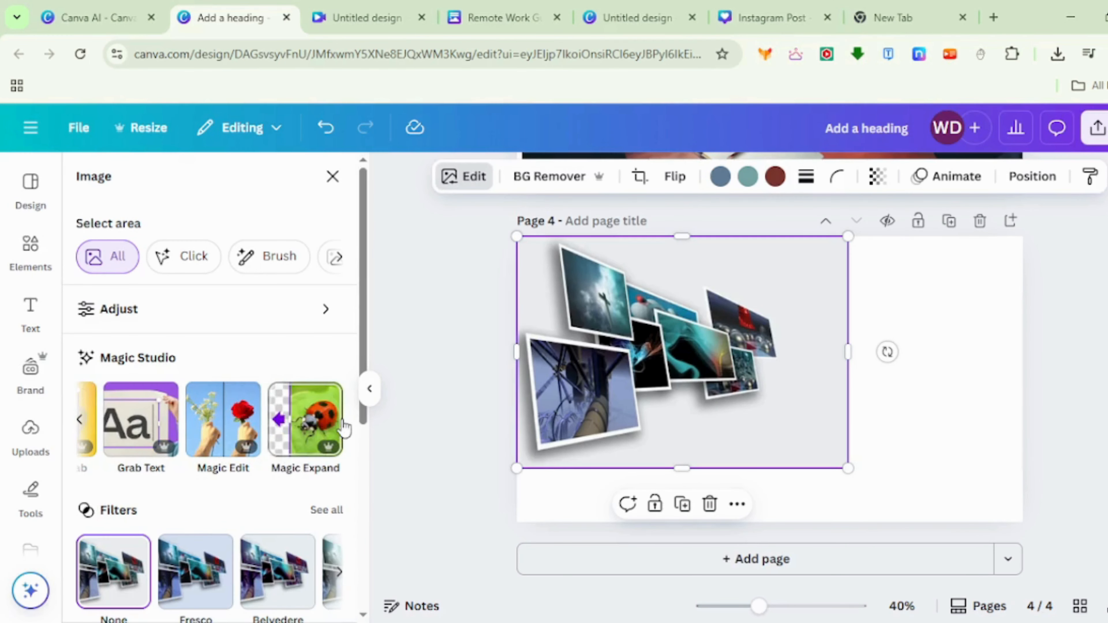
click(297, 415)
drag(848, 238, 1021, 239)
drag(1021, 468, 1019, 523)
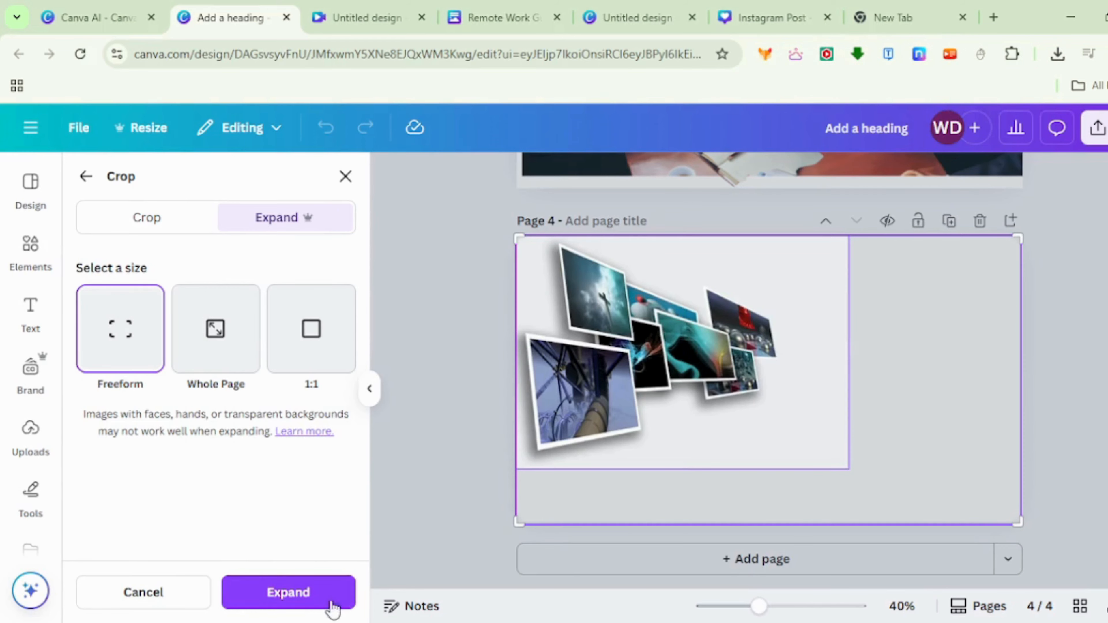
click(289, 592)
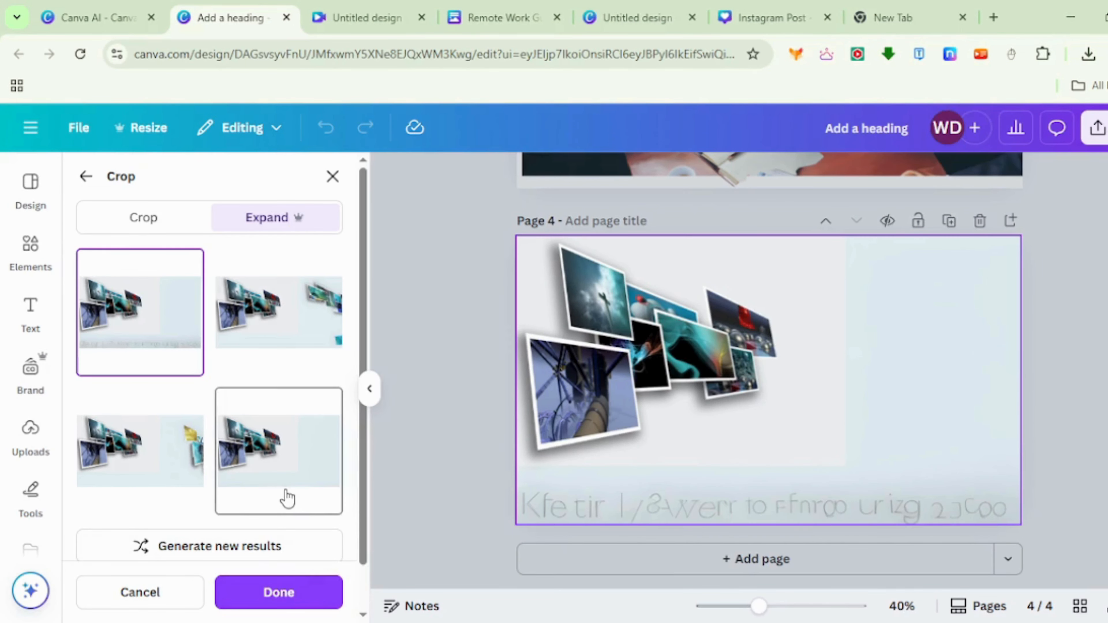
- Compare the second, fourth and third expanded variations, and keep the third one
click(251, 337)
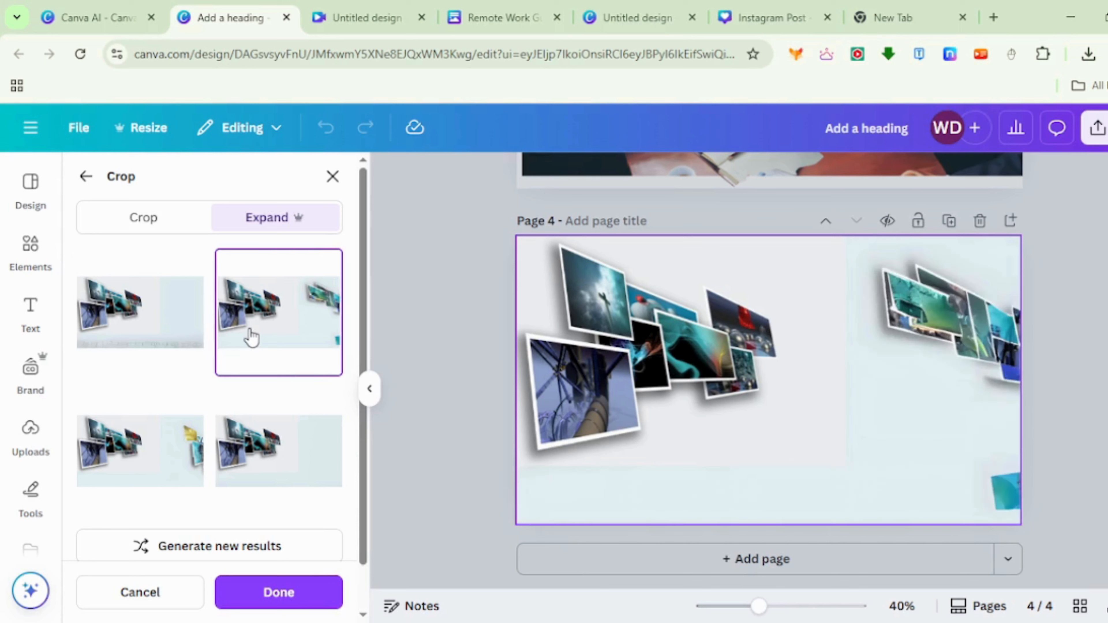
click(280, 453)
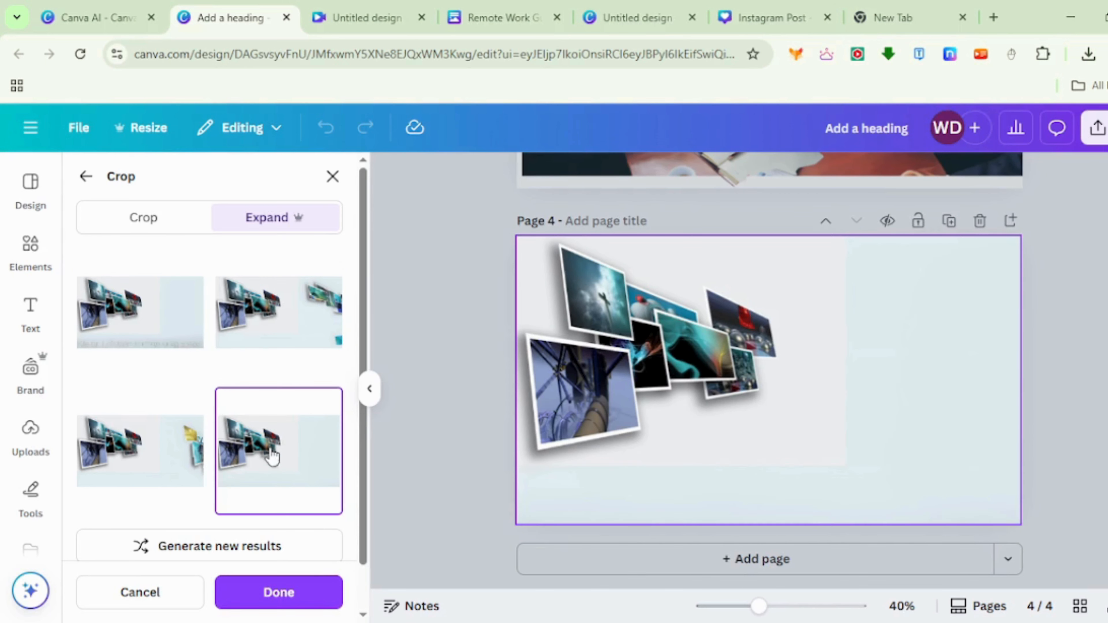
click(162, 474)
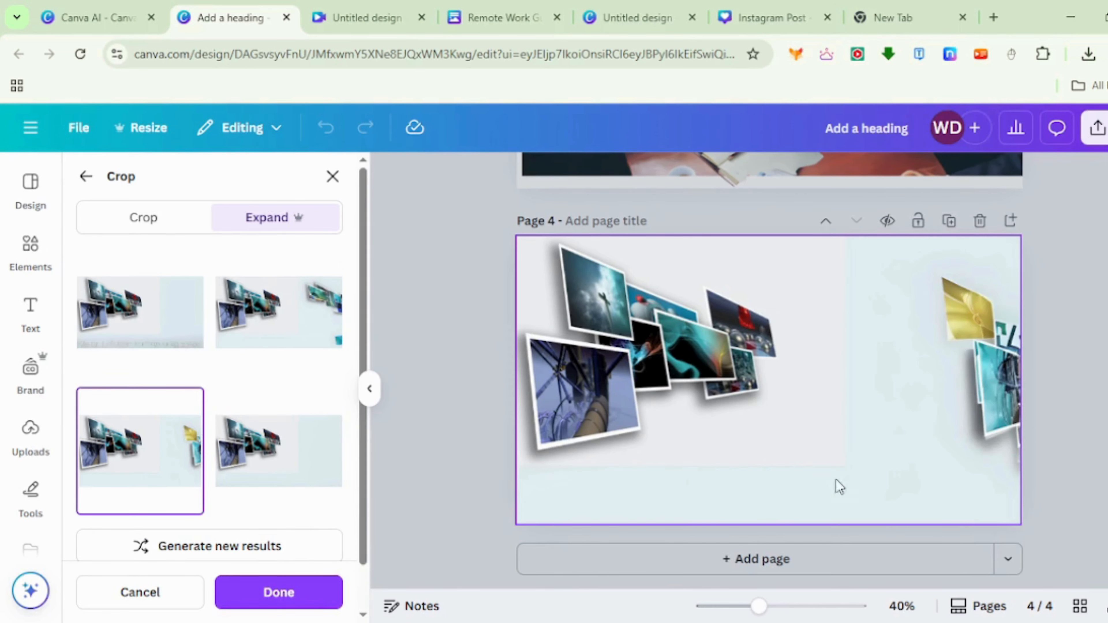
click(336, 593)
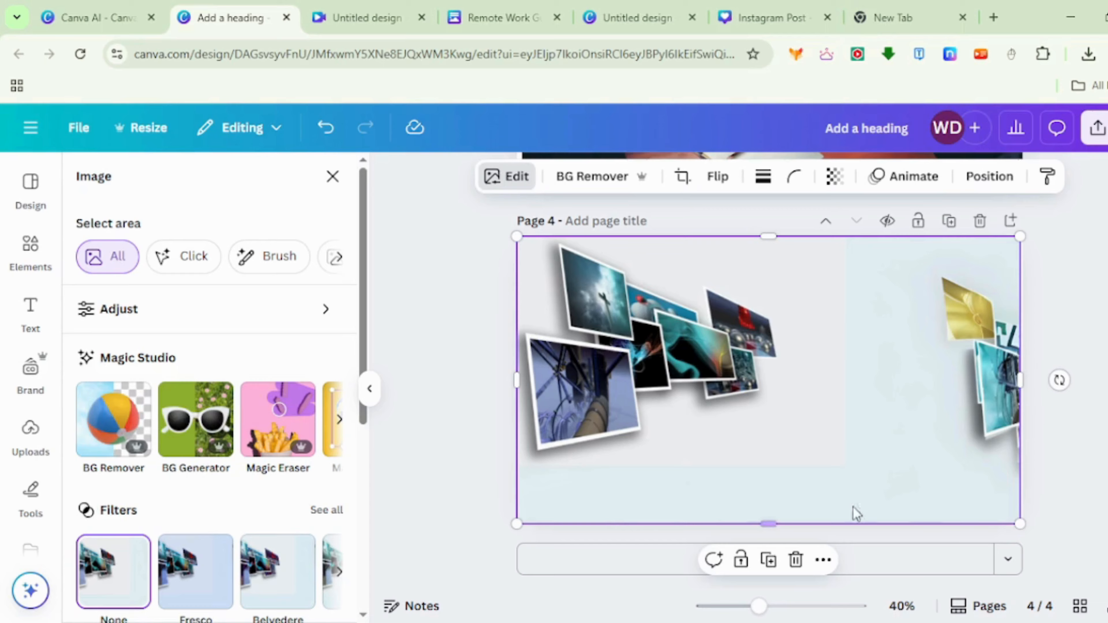
scroll(778, 466, up, 15)
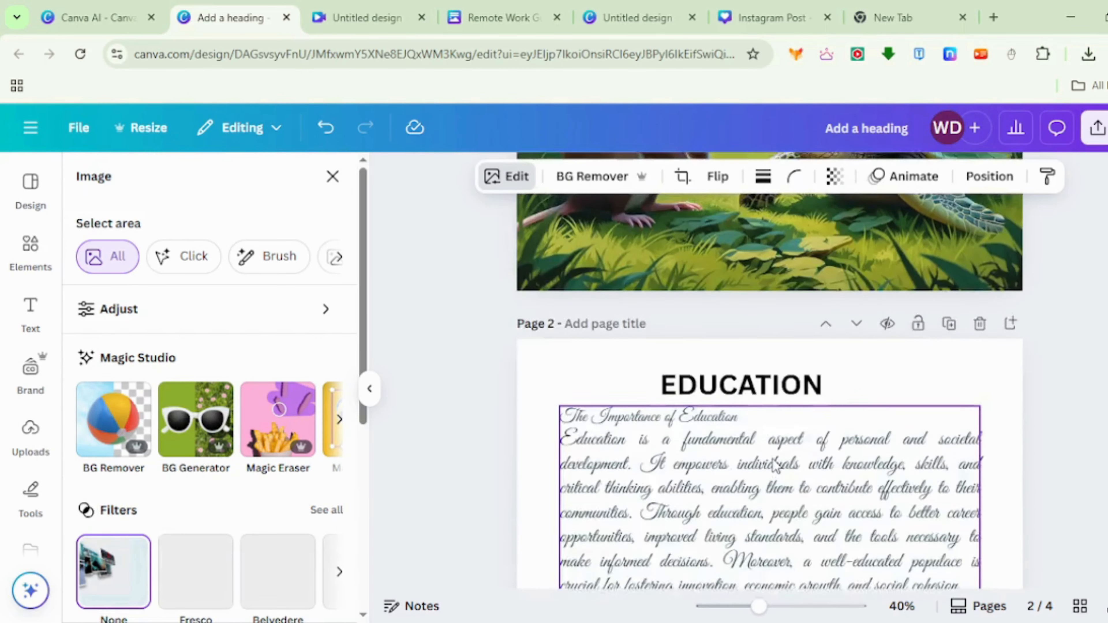
scroll(775, 462, down, 10)
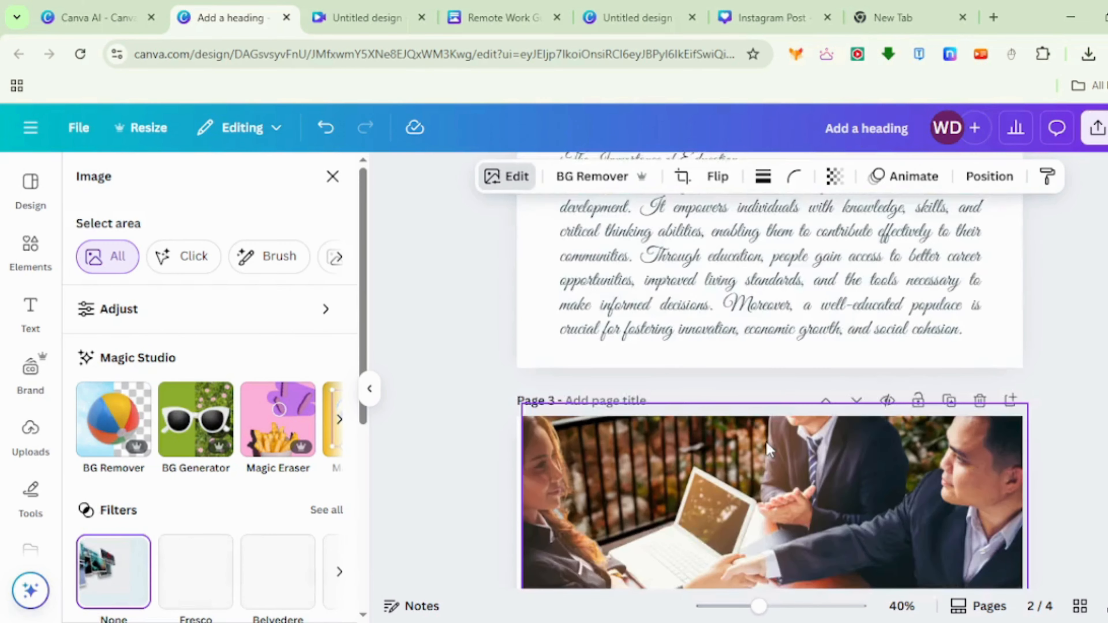
scroll(764, 452, down, 5)
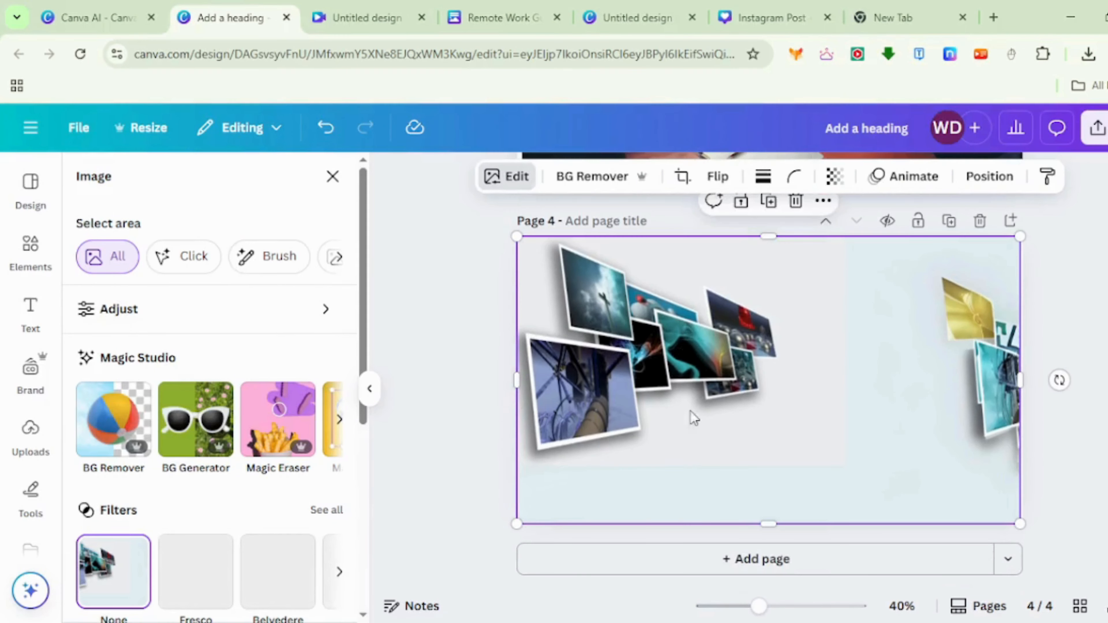